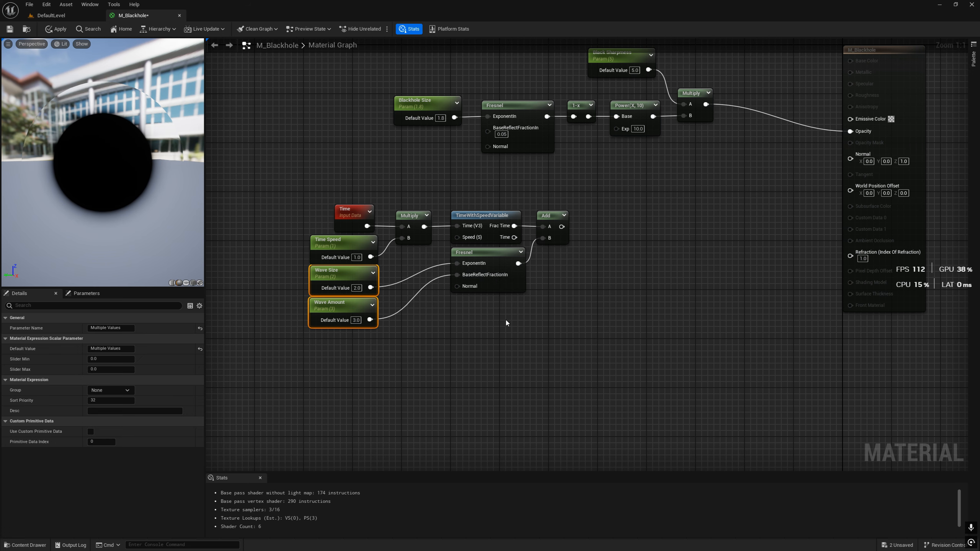
- Add a Sine node after the lower Add node and connect its output to the material's Refraction input
right_click_drag(505, 321, 386, 331)
left_click_drag(441, 237, 466, 236)
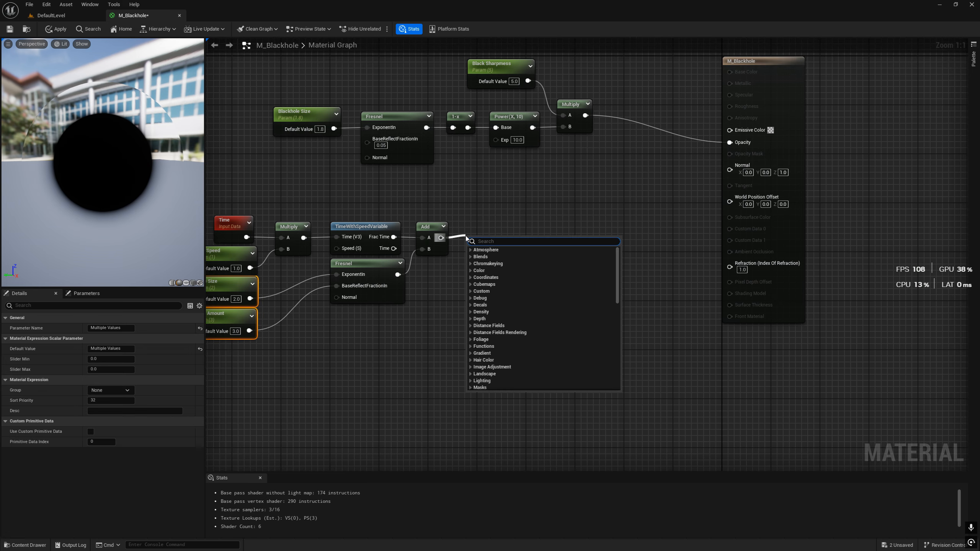
type("sine")
key("Return")
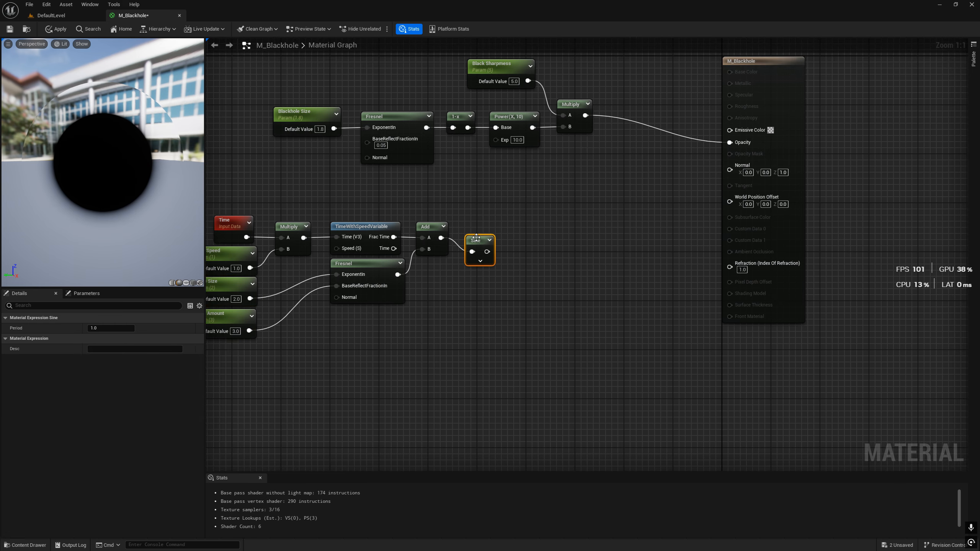
left_click_drag(477, 237, 730, 264)
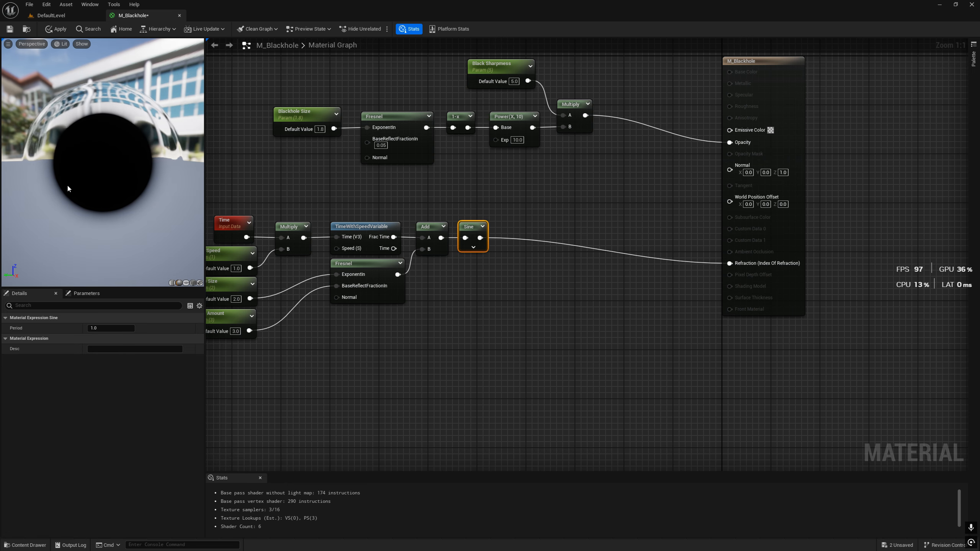
- Save the M_Blackhole material and the unsaved MI_Blackhole material instance
left_click_drag(67, 184, 77, 156)
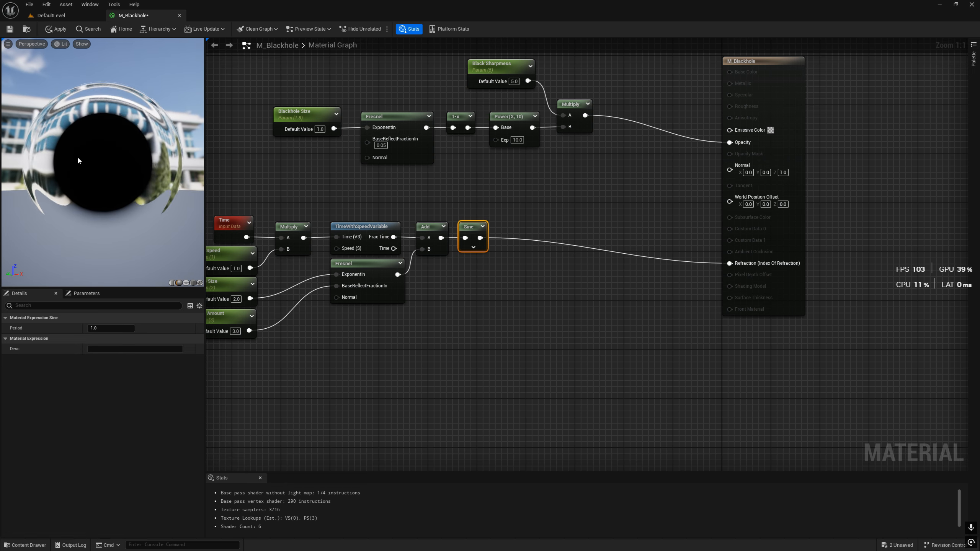
left_click(10, 29)
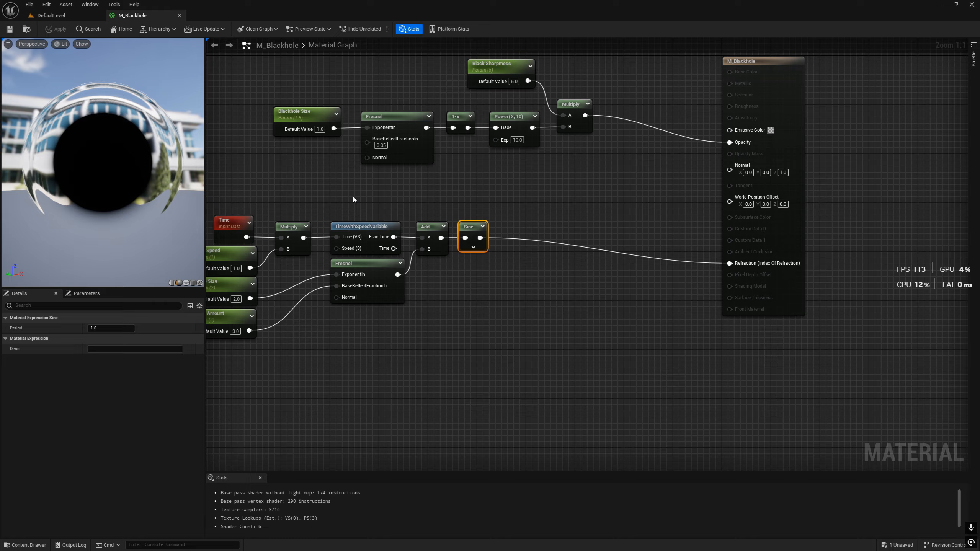
right_click_drag(353, 184, 416, 247)
left_click_drag(859, 219, 748, 187)
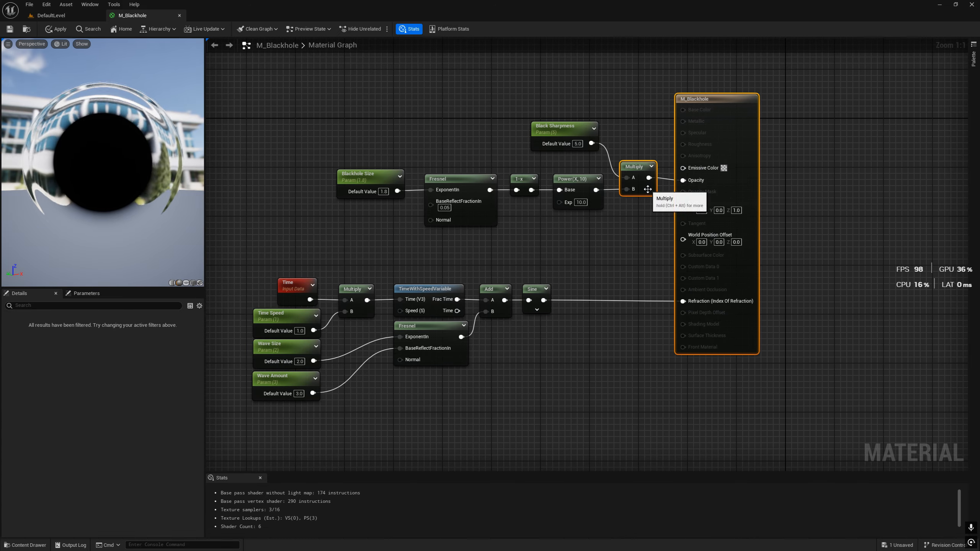
left_click(54, 15)
left_click(105, 417)
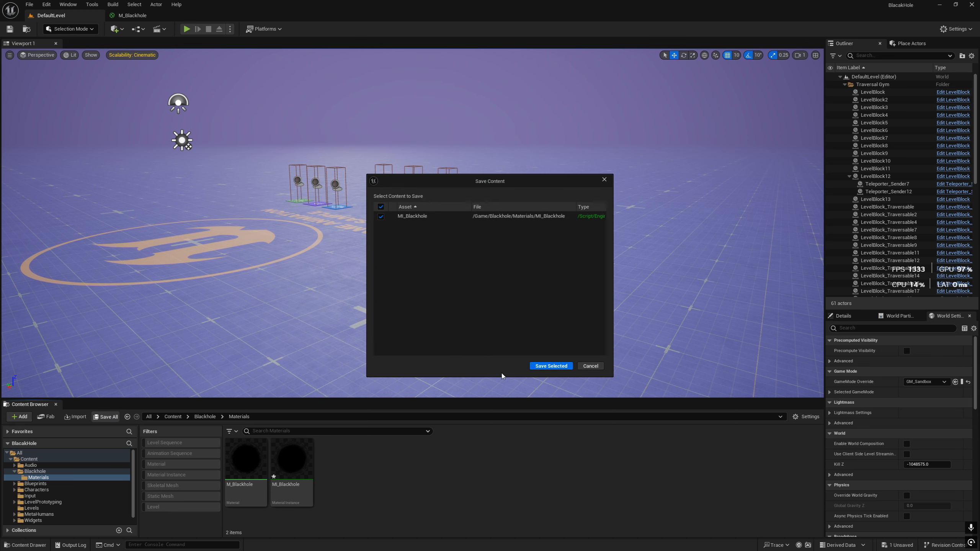
left_click(551, 369)
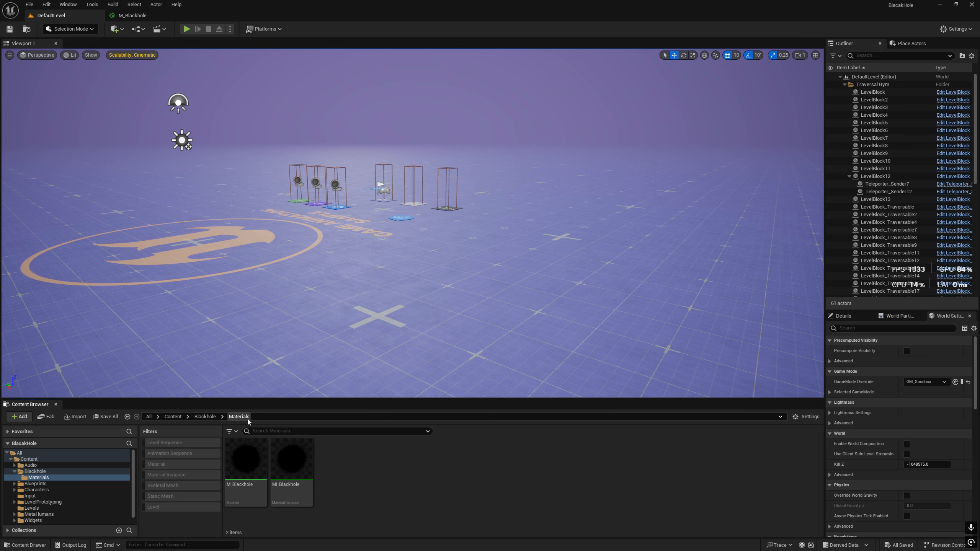
- Create a folder named Blueprints inside the Blackhole content folder and open it
left_click(205, 417)
right_click(297, 477)
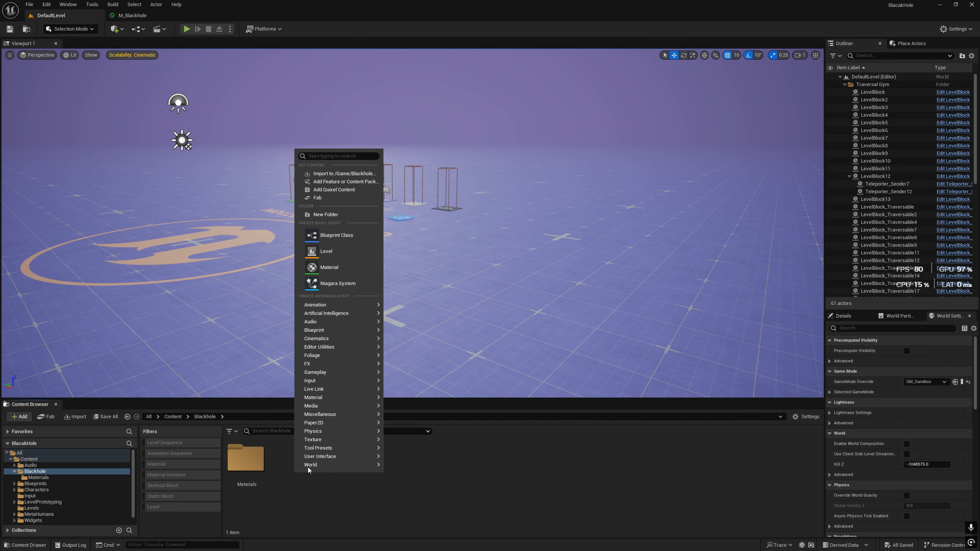
left_click(328, 215)
type("B")
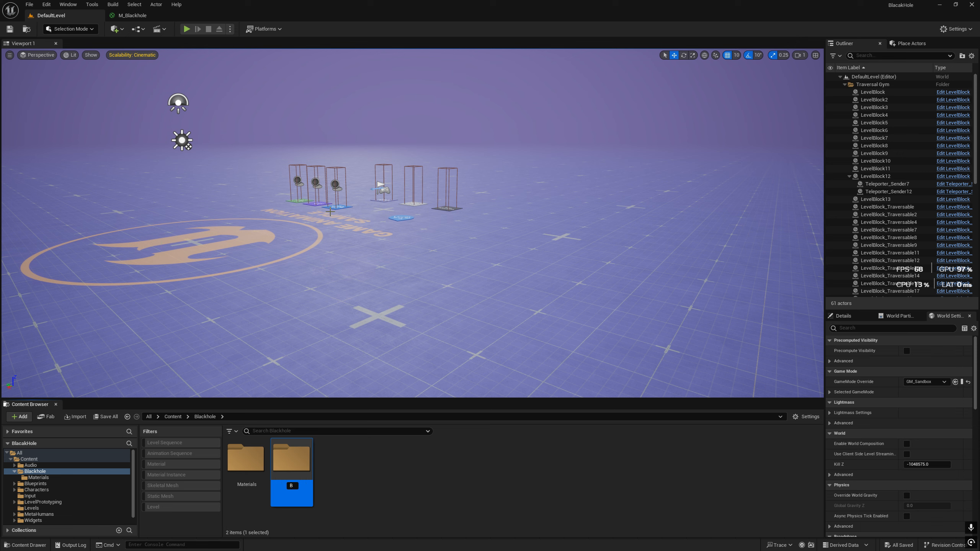
type("lueprints")
key("Return")
double_click(292, 457)
- Create an Actor blueprint class named BP_BlackHole in the Blueprints folder and open it for editing
right_click(255, 476)
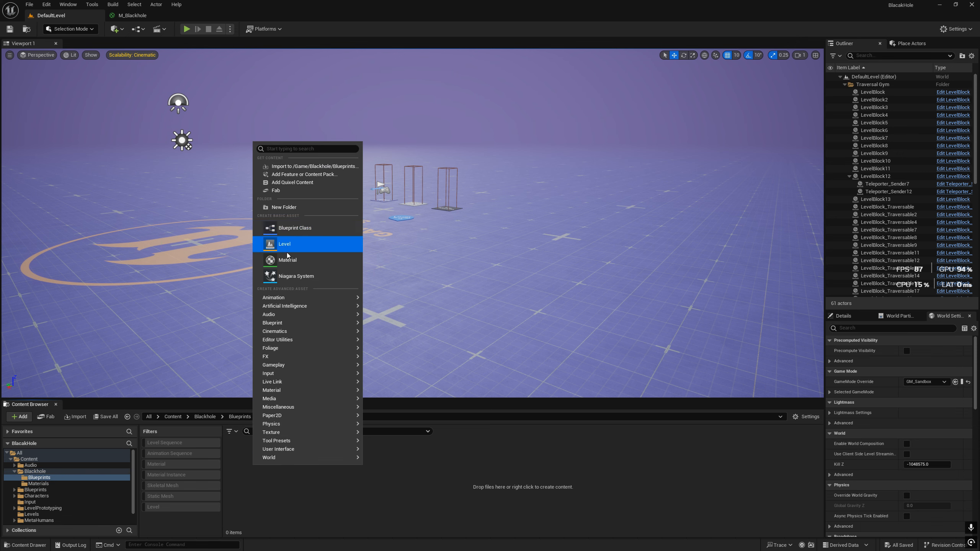
left_click(288, 230)
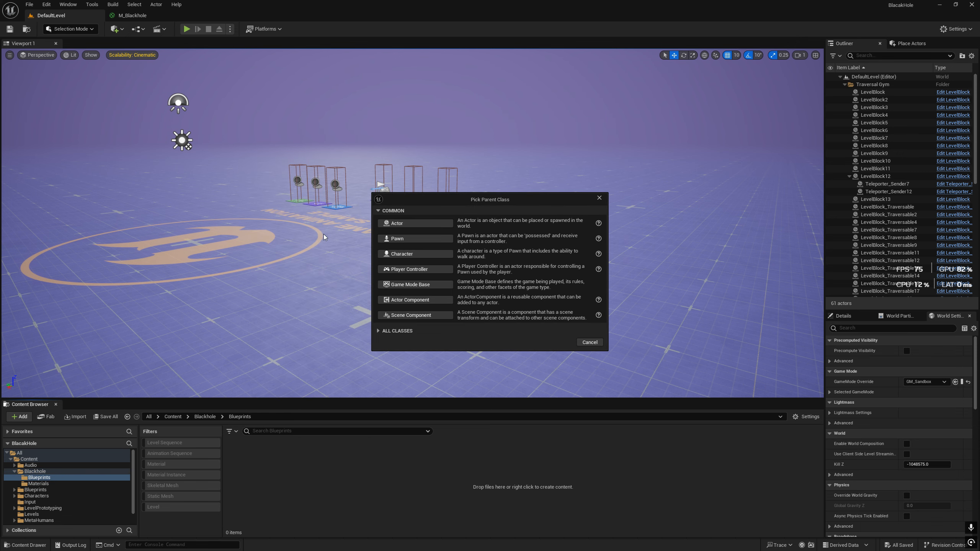
left_click(393, 224)
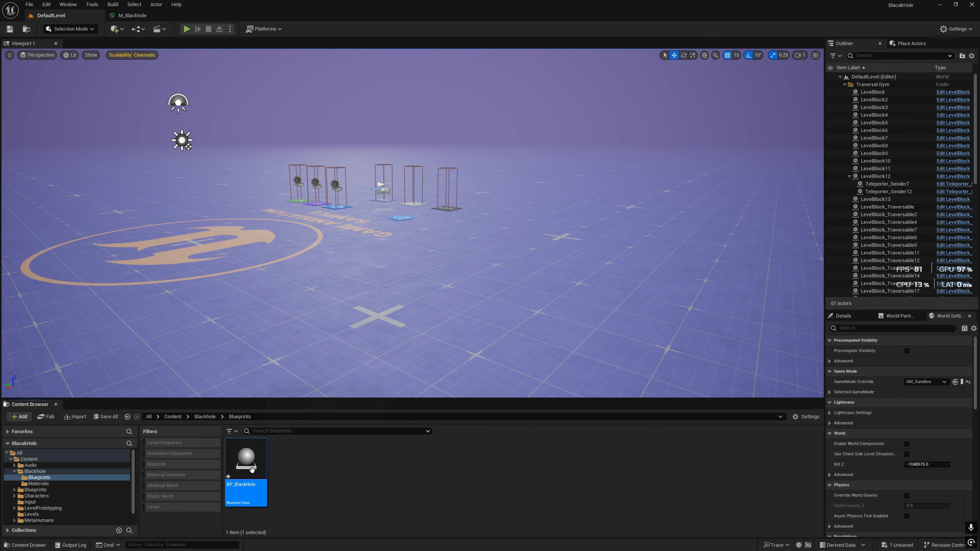
double_click(253, 474)
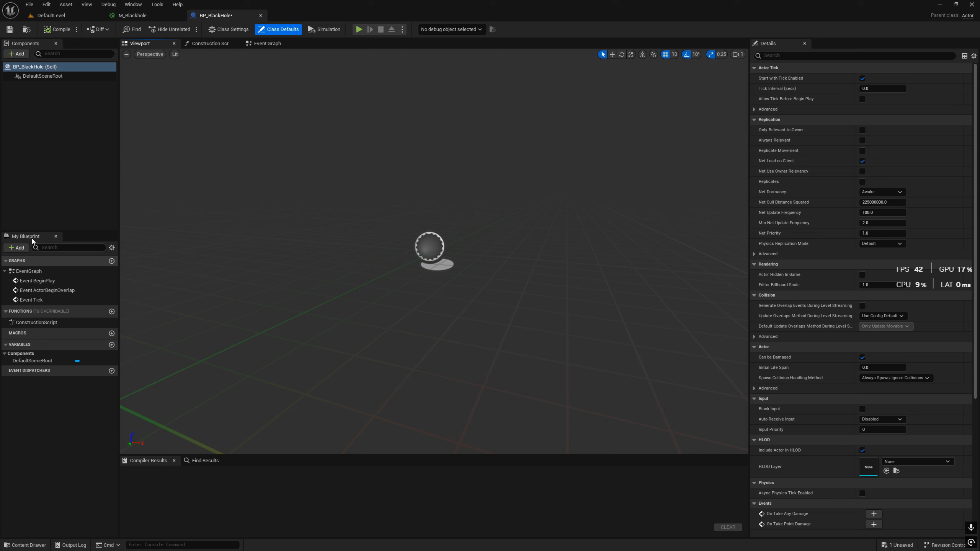
- Add a Static Mesh component named BlackHole to the blueprint and save the asset
left_click(17, 53)
type("static")
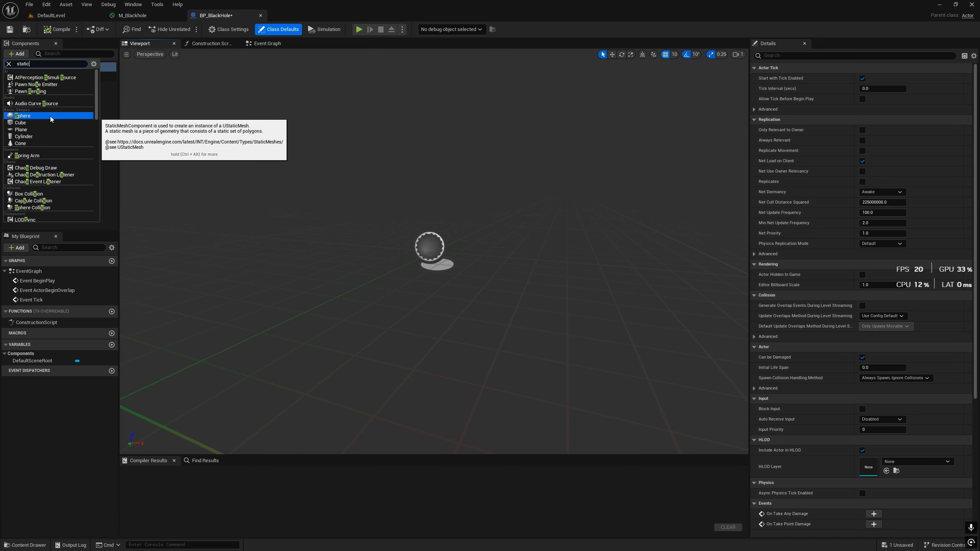
left_click(41, 131)
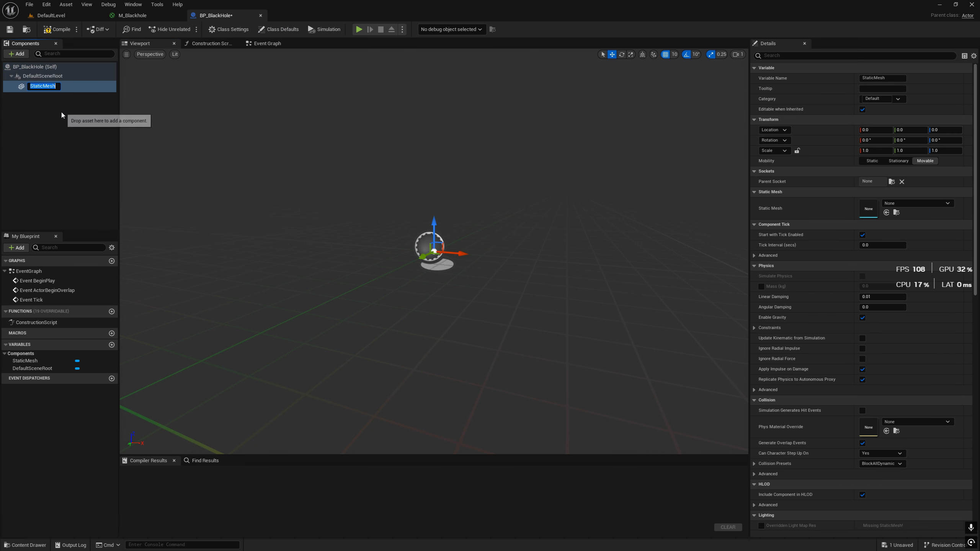
type("B")
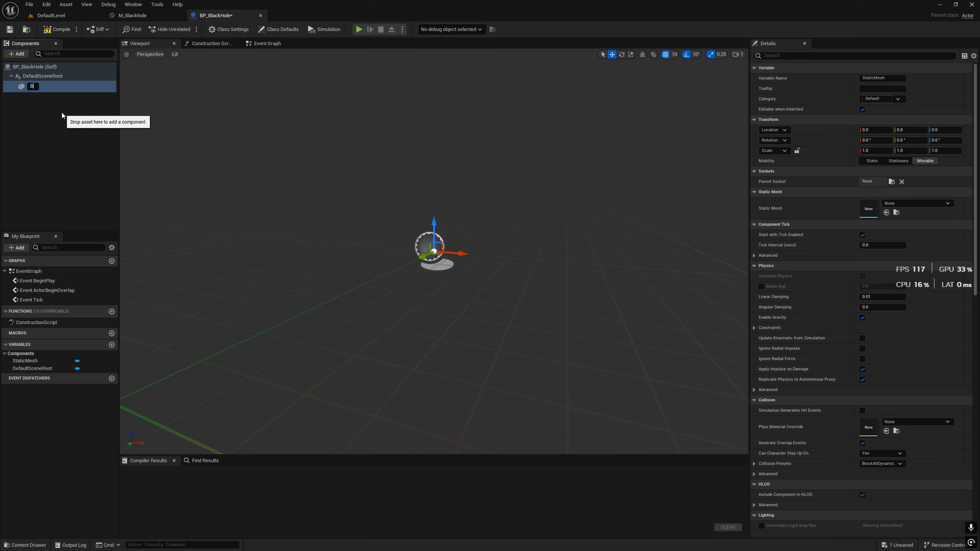
type("lackHole")
key("Return")
key("ctrl+s")
- Search the available static mesh assets for a sphere for the BlackHole component
left_click(915, 203)
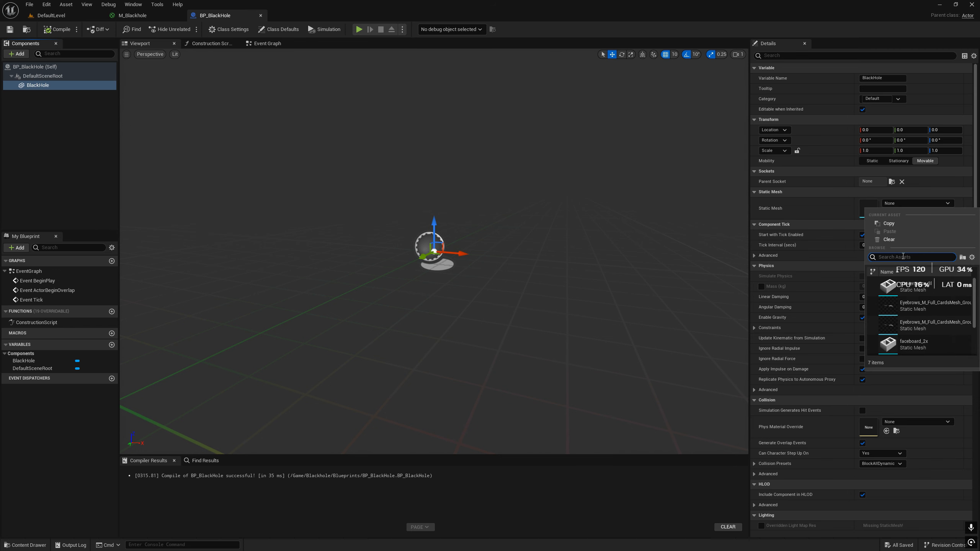
type("sphere")
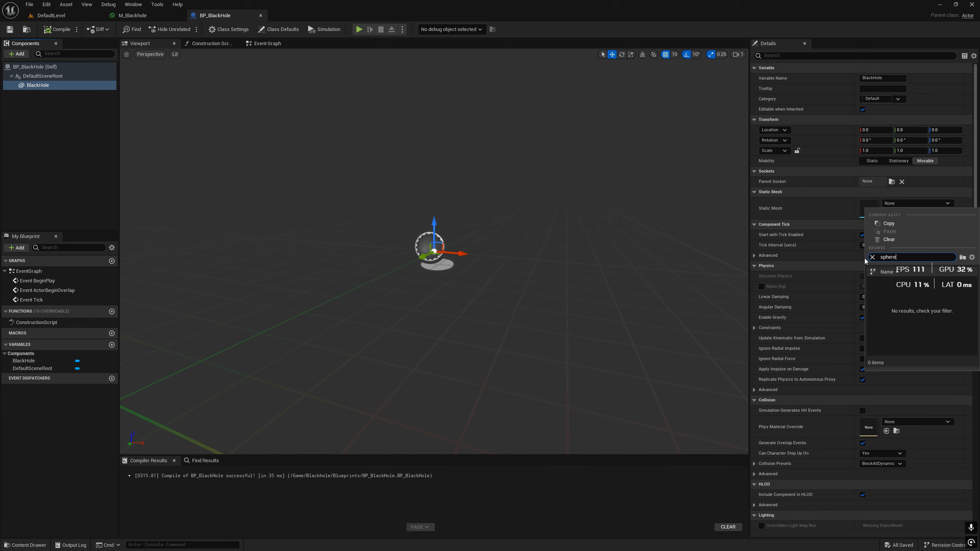
left_click(871, 204)
left_click(899, 203)
scroll(902, 317, "down", 3)
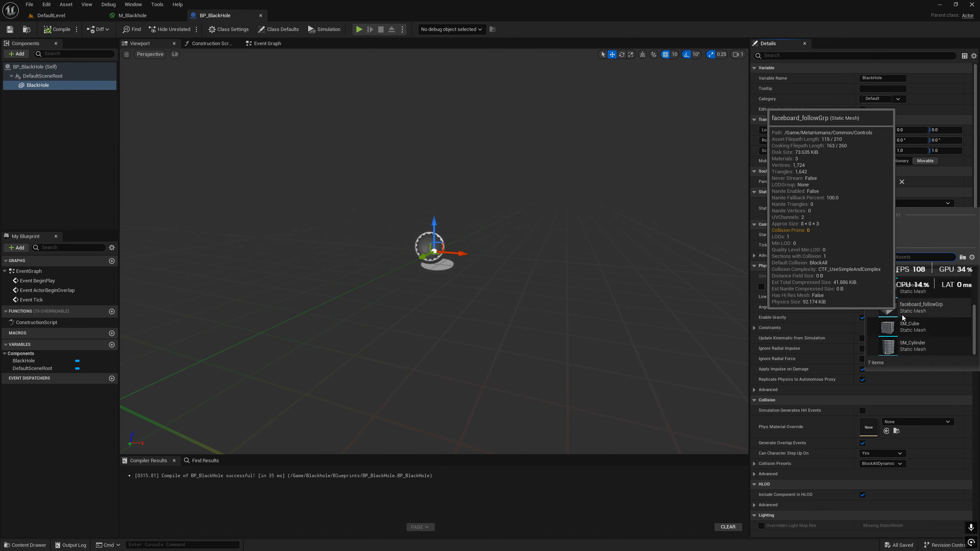
scroll(902, 309, "up", 3)
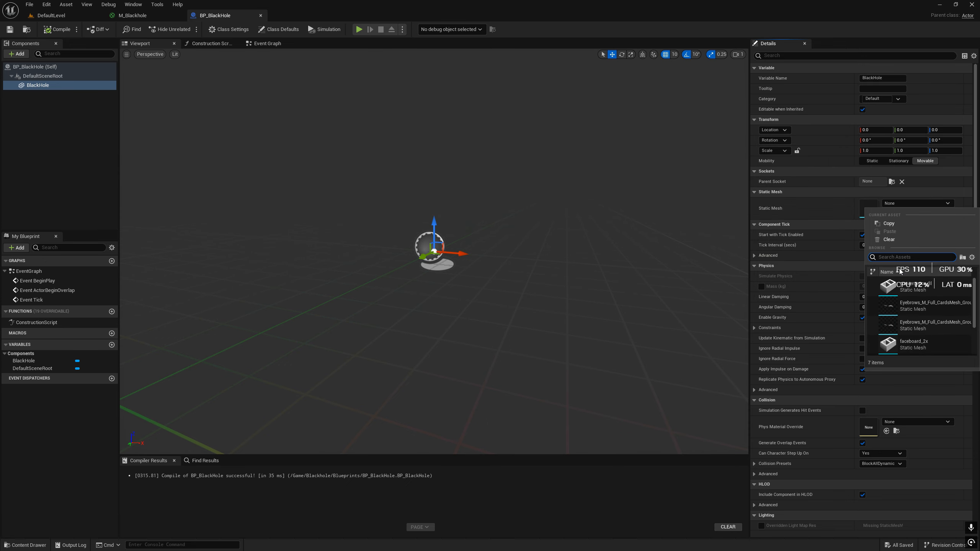
- Add the Starter Content pack to the project from the DefaultLevel editor
left_click(52, 16)
left_click(19, 416)
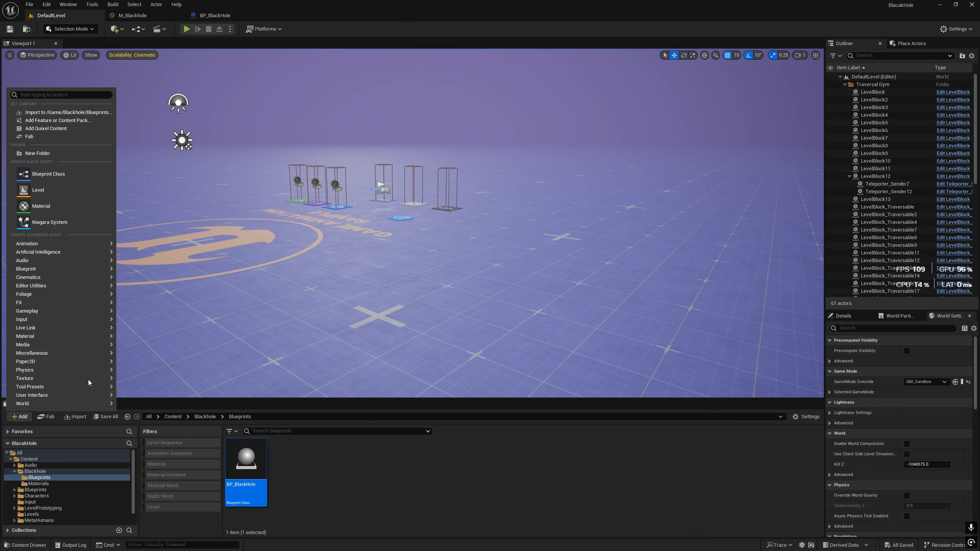
left_click(43, 120)
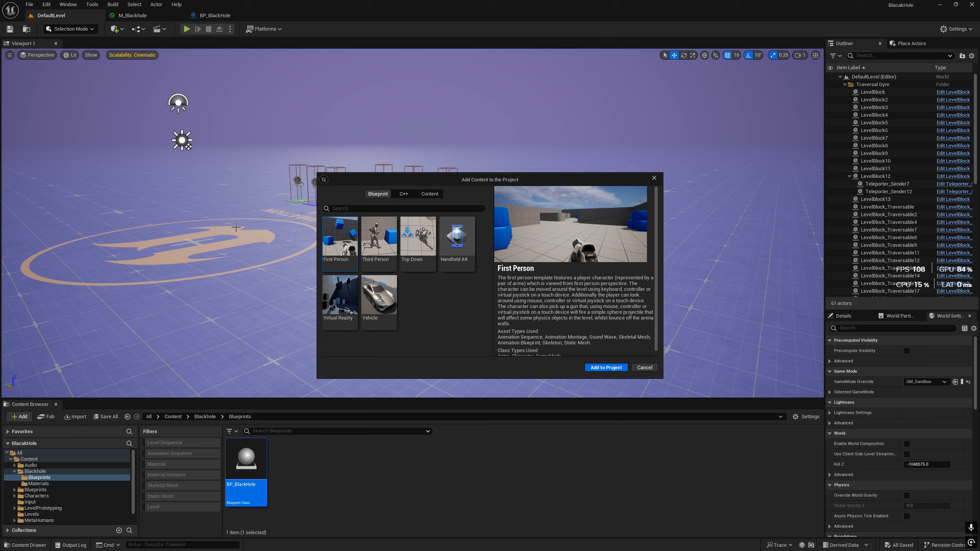
left_click(422, 198)
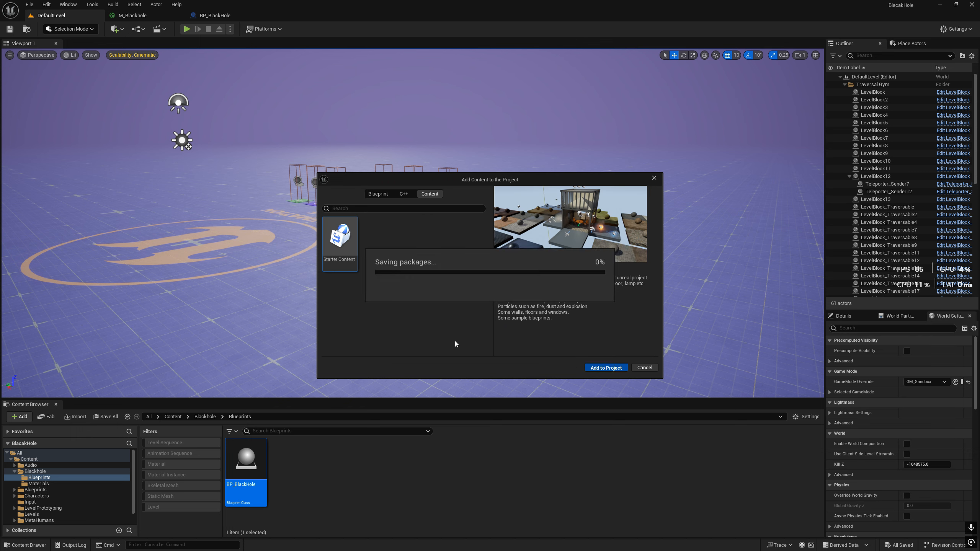
left_click(633, 369)
- Return to BP_BlackHole and assign the Shape_Sphere static mesh to the BlackHole component
left_click(201, 15)
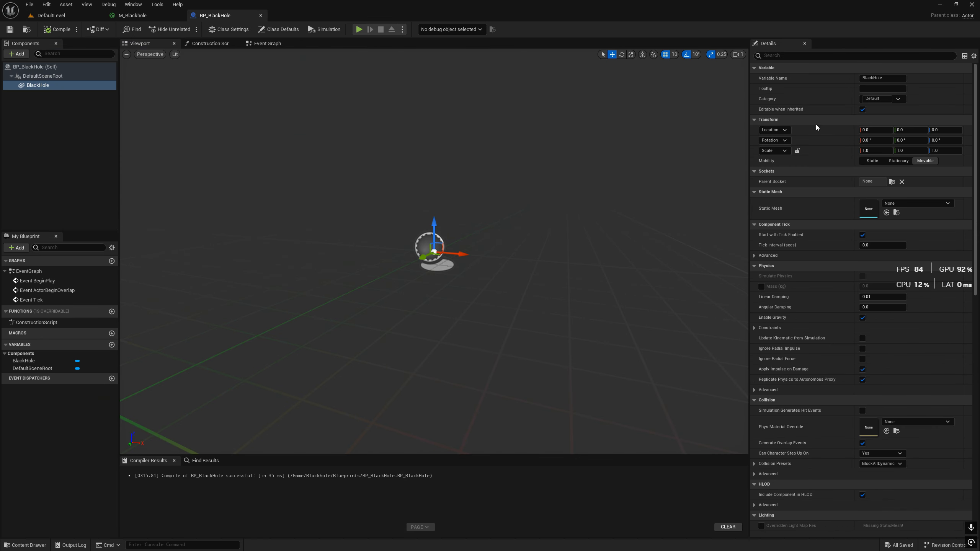
left_click(891, 202)
type("sp")
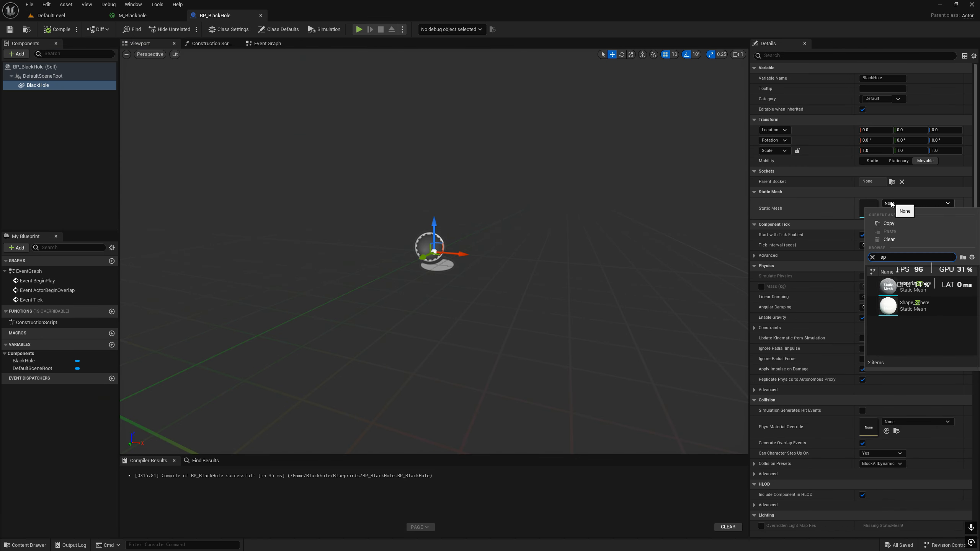
type("h")
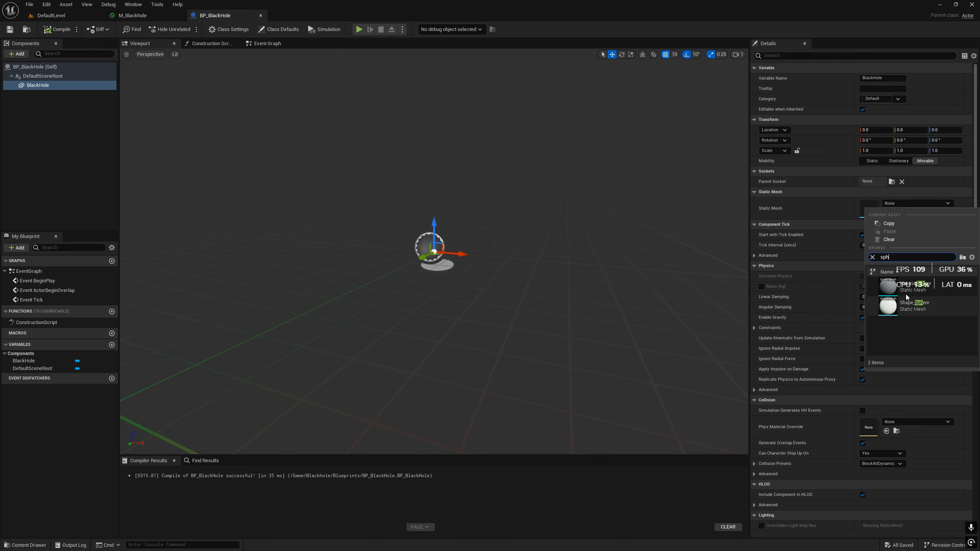
left_click(874, 305)
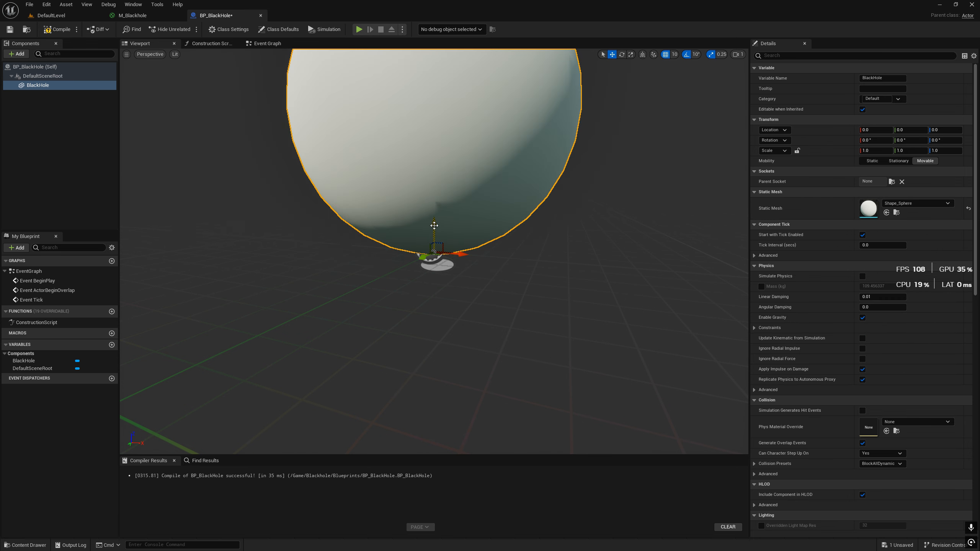
- Move the BlackHole sphere down along Z to -50 so that it is centred on the scene root
left_click_drag(434, 226, 433, 314)
key("s")
mouse_move(433, 321)
right_mouse_down()
mouse_move(371, 319)
mouse_move(448, 310)
right_mouse_up()
scroll(432, 321, "down", 1)
key("w")
key("e")
key("a")
scroll(433, 322, "down", 1)
left_click_drag(429, 300, 429, 318)
right_click_drag(429, 318, 377, 339)
key("d")
scroll(429, 318, "up", 1)
key("e")
key("w")
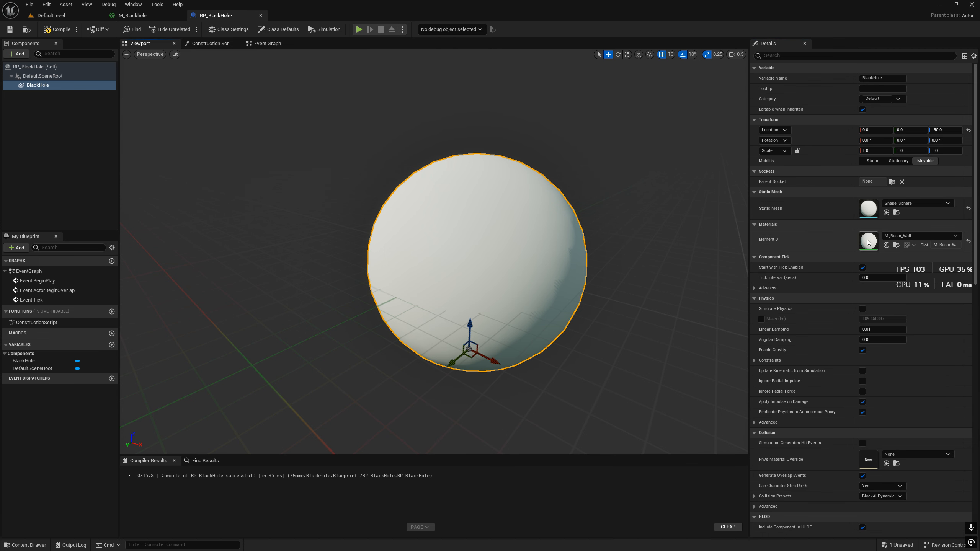
- Assign the MI_Blackhole material instance from Blackhole/Materials to the sphere's Element 0 material slot
key("ctrl+space")
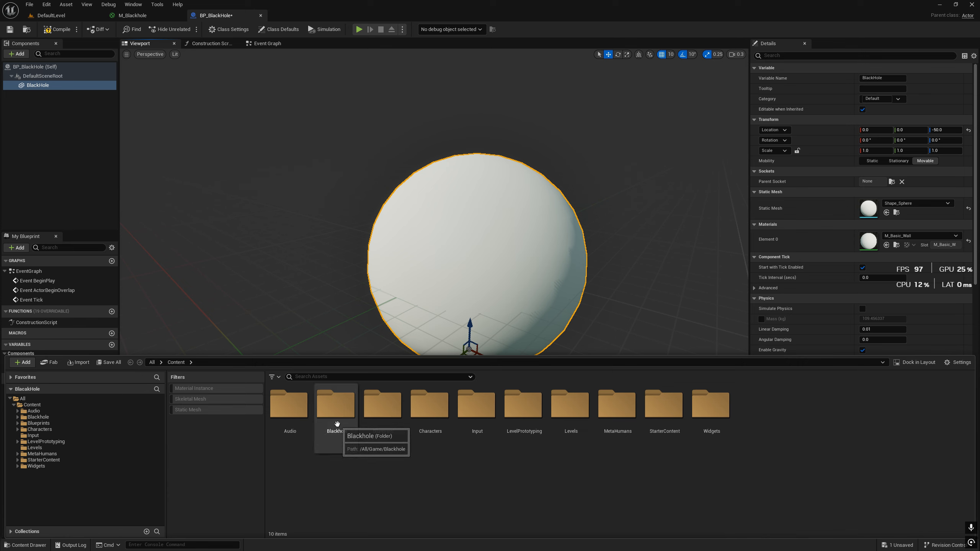
double_click(337, 423)
double_click(335, 422)
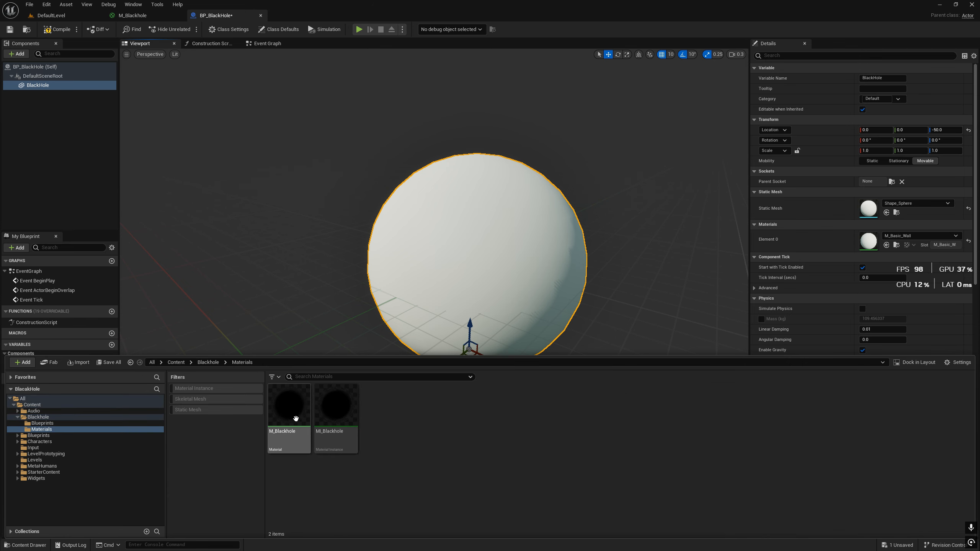
left_click_drag(333, 406, 872, 241)
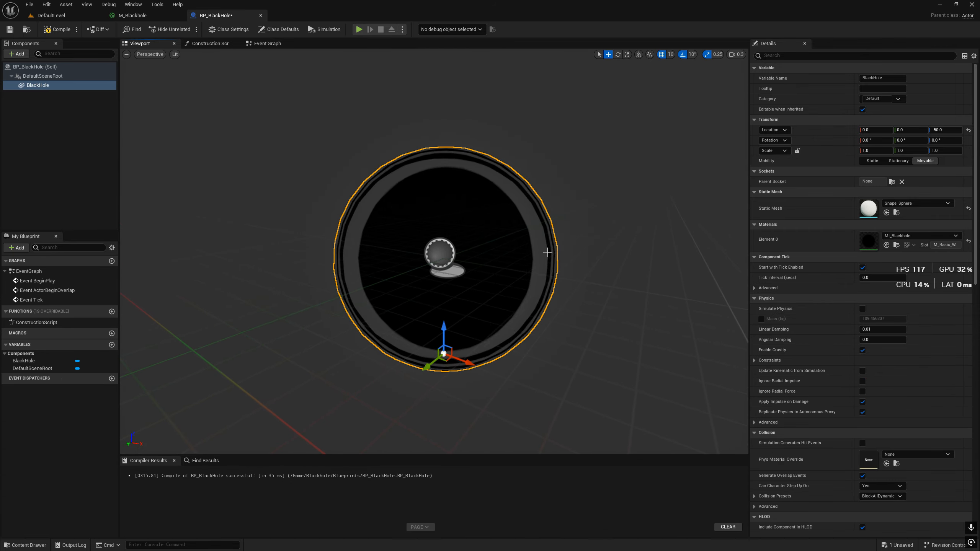
- Scale the BlackHole sphere uniformly to 2.25
key("e")
key("r")
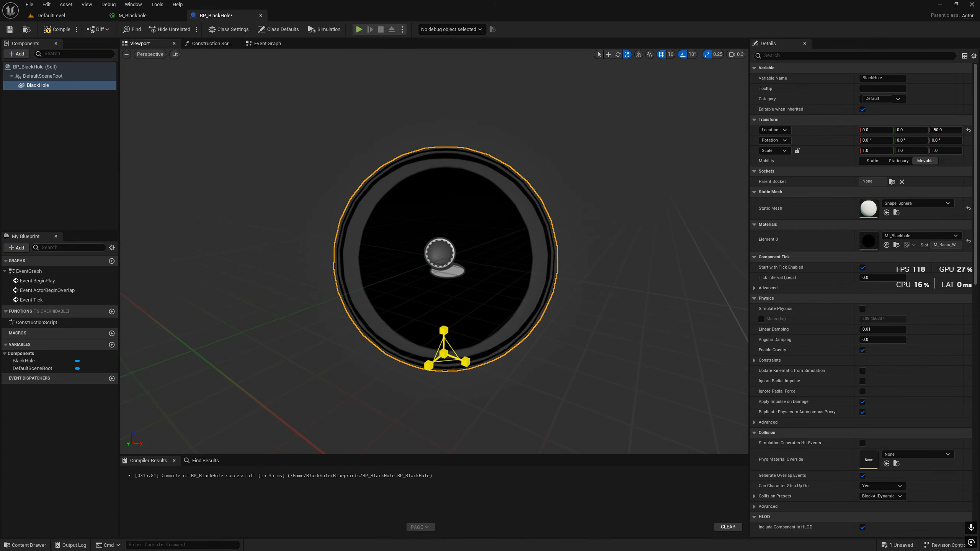
left_click_drag(444, 354, 453, 327)
key("s")
right_click_drag(444, 339, 485, 316)
scroll(449, 336, "up", 1)
- Lower the enlarged BlackHole sphere to a Z location of -110 to recentre it on the scene root
key("w")
left_click_drag(487, 284, 486, 320)
key("w")
scroll(473, 332, "down", 1)
right_click_drag(484, 321, 458, 333)
left_click_drag(459, 332, 459, 354)
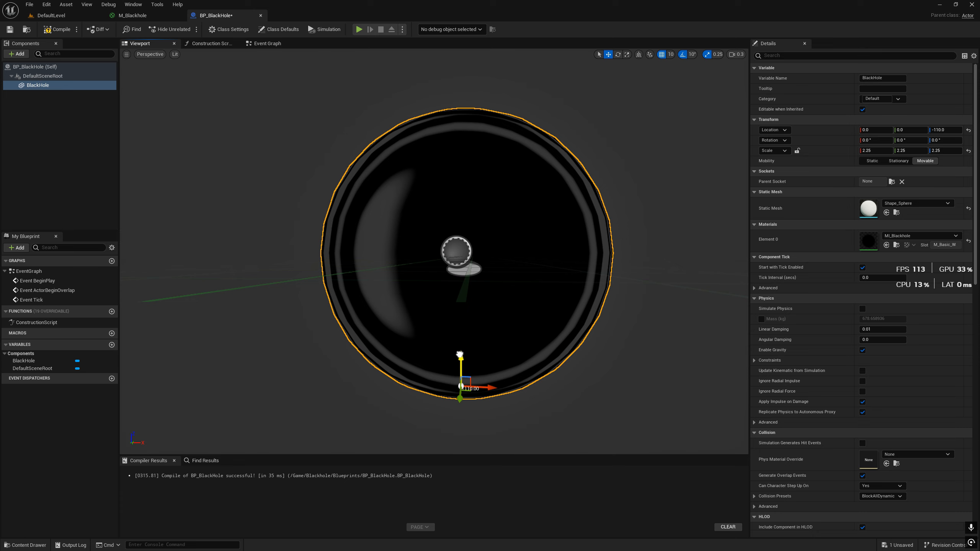
key("s")
mouse_move(457, 336)
right_mouse_down()
mouse_move(467, 339)
mouse_move(457, 336)
right_mouse_up()
scroll(457, 335, "up", 1)
key("a")
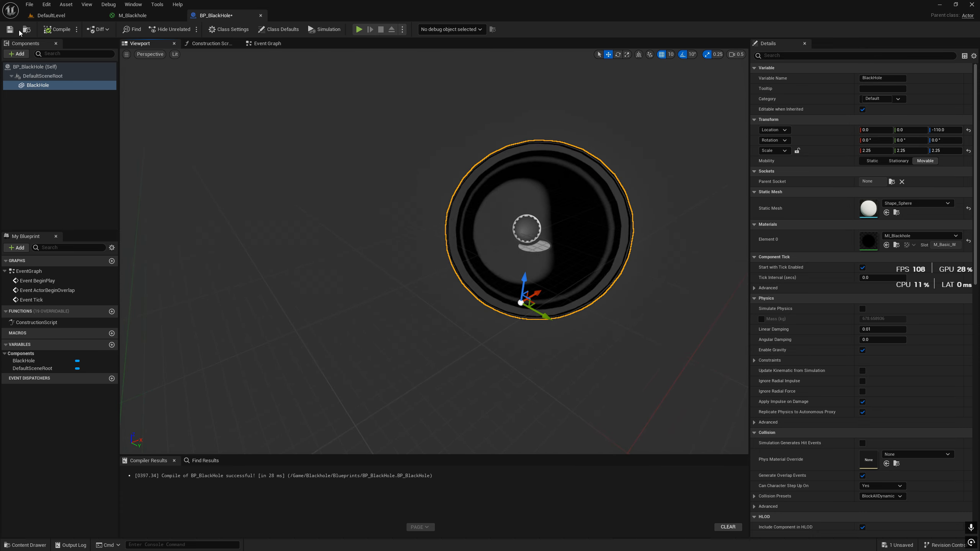
- Save the blueprint and place BP_BlackHole from the Blackhole/Blueprints folder into DefaultLevel
left_click(10, 30)
left_click(52, 15)
left_click(174, 417)
double_click(295, 476)
double_click(252, 471)
left_click_drag(253, 471, 365, 124)
- Examine the placed black hole and the distortion around its edge from several angles and distances in the level
key("d")
right_click_drag(365, 124, 370, 103)
scroll(365, 124, "up", 1)
key("e")
left_click(365, 124)
key("w")
scroll(365, 124, "down", 3)
key("q")
key("s")
scroll(364, 119, "down", 1)
key("a")
key("w")
key("d")
key("s")
key("a")
key("w")
right_click_drag(402, 208, 428, 224)
key("g")
key("s")
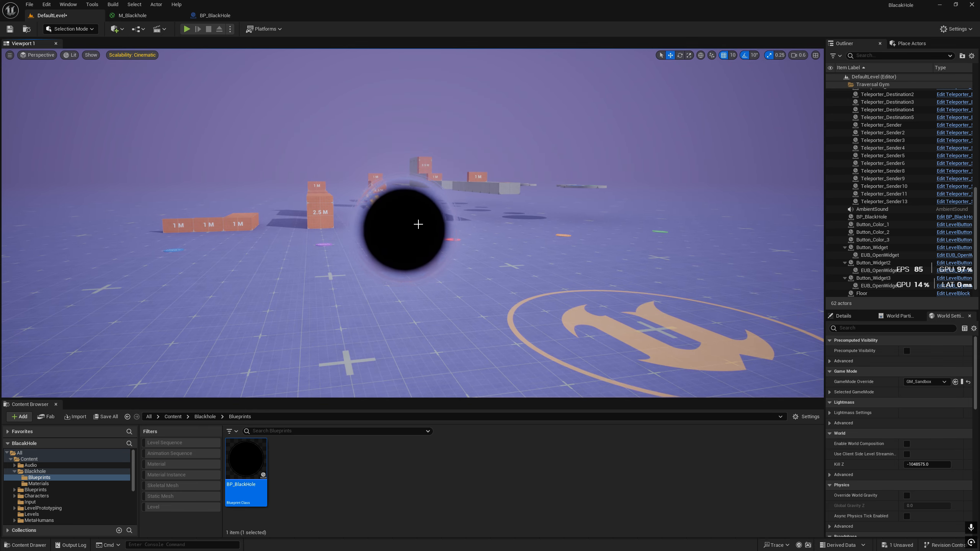
- Raise the BP_BlackHole actor higher above the floor and save all modified assets
left_click_drag(405, 208, 405, 143, "shift")
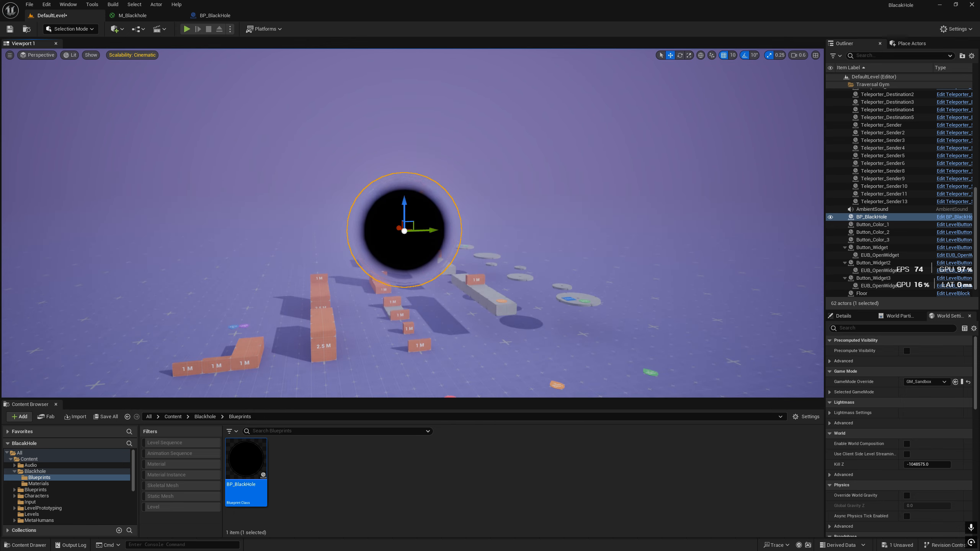
right_click_drag(405, 143, 400, 165)
key("e")
key("q")
left_click(297, 461)
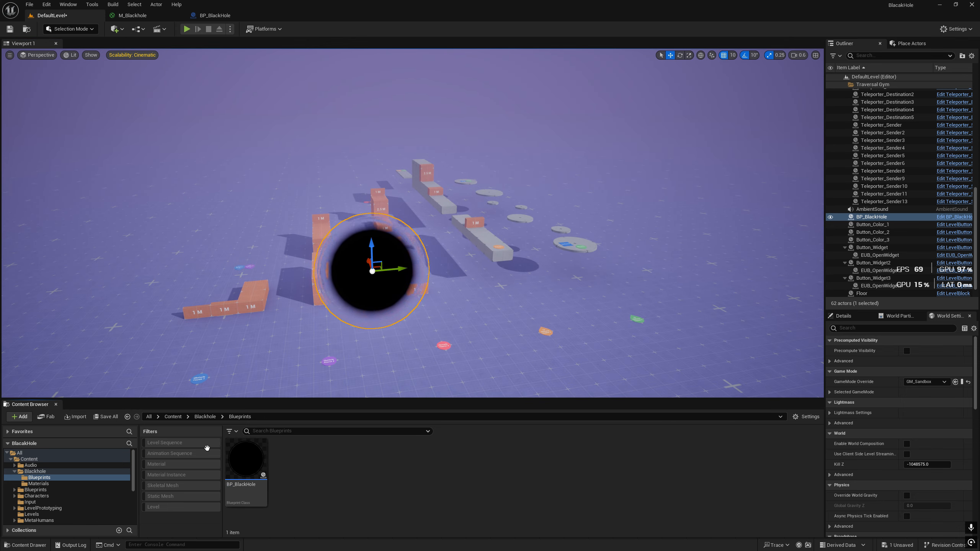
left_click(107, 417)
left_click(532, 366)
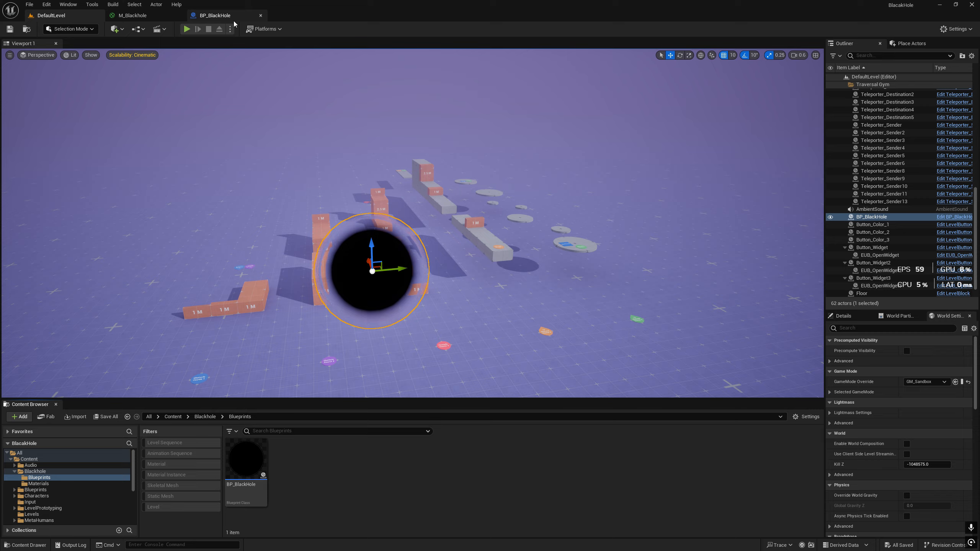
- Add a Sphere Collision component under the scene root of BP_BlackHole and name it DeadZone
left_click(215, 15)
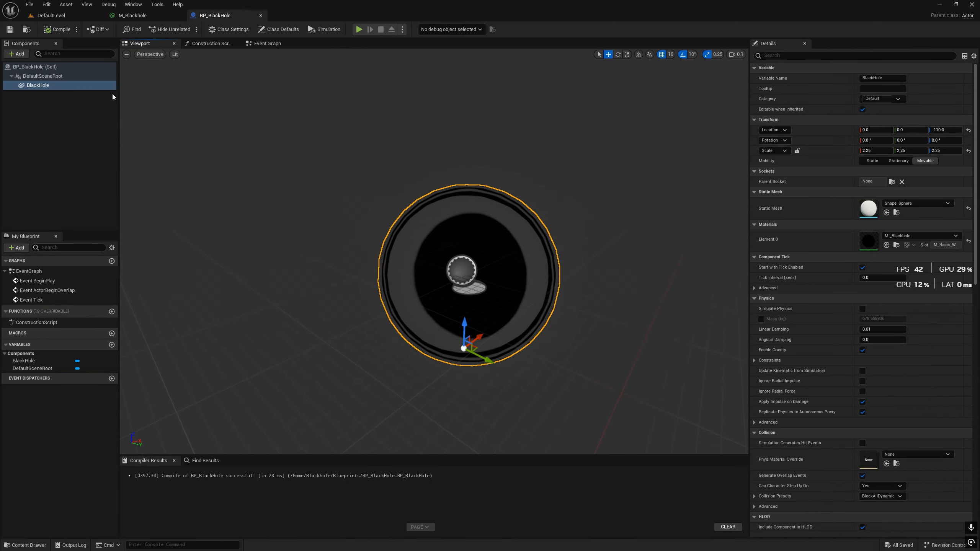
left_click(16, 54)
left_click(118, 123)
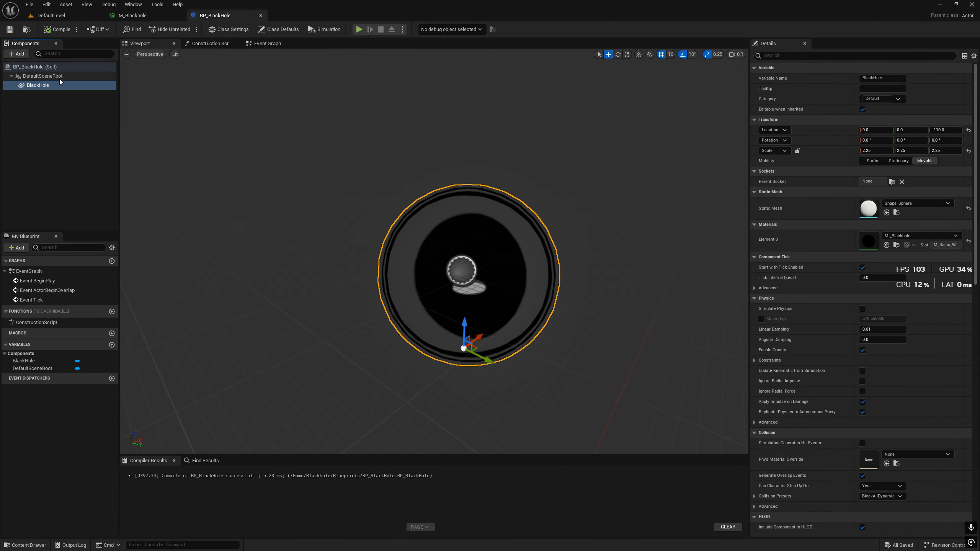
left_click(51, 102)
left_click(22, 54)
type("sp")
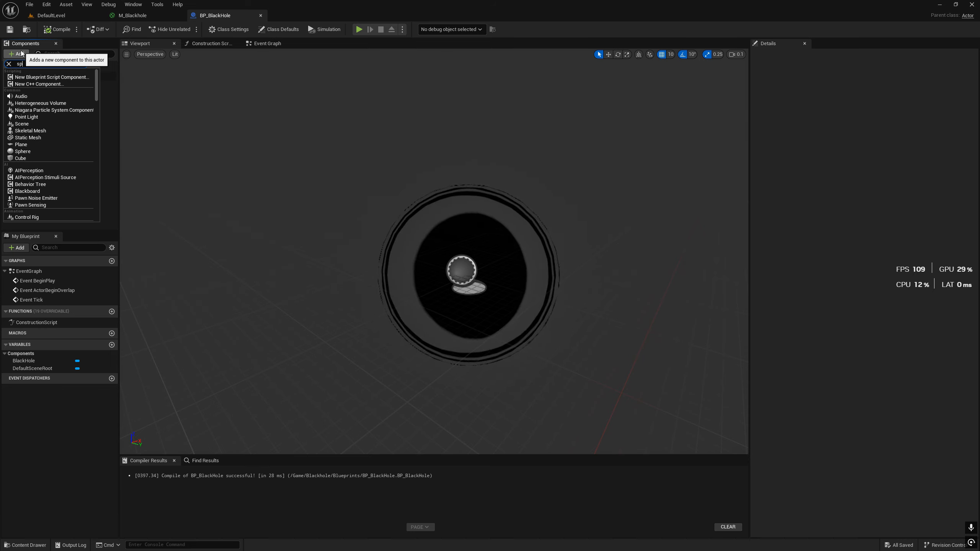
type("here")
left_click(39, 91)
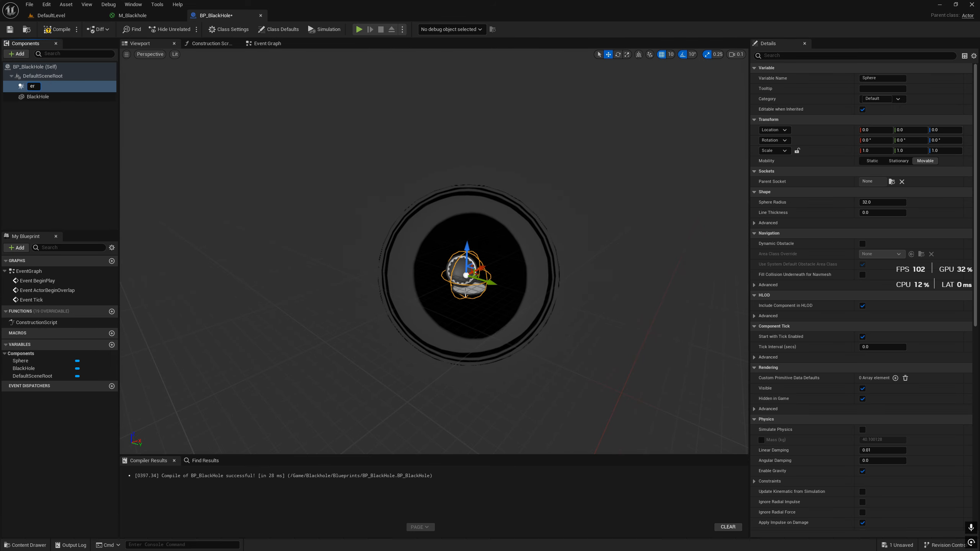
key("Return")
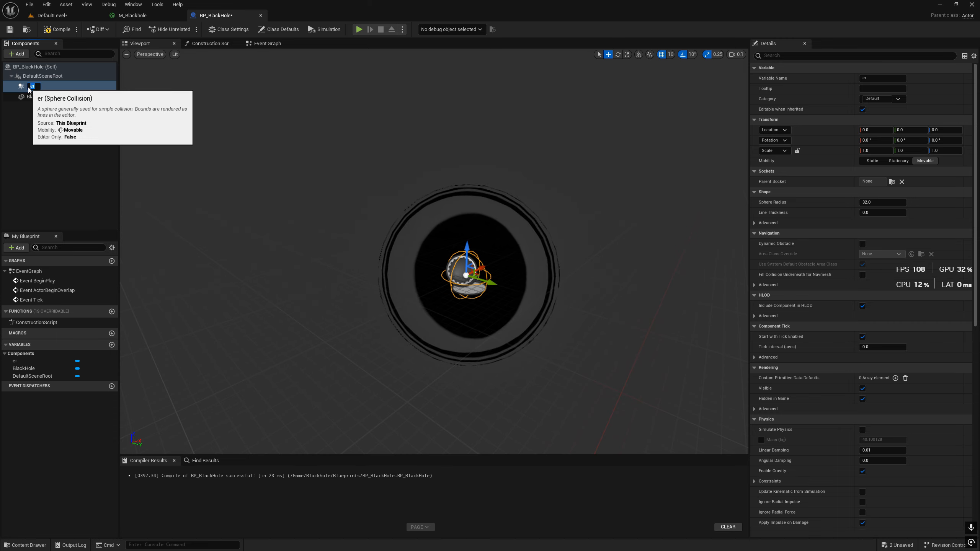
left_click(29, 89)
type("DeadZone")
key("Return")
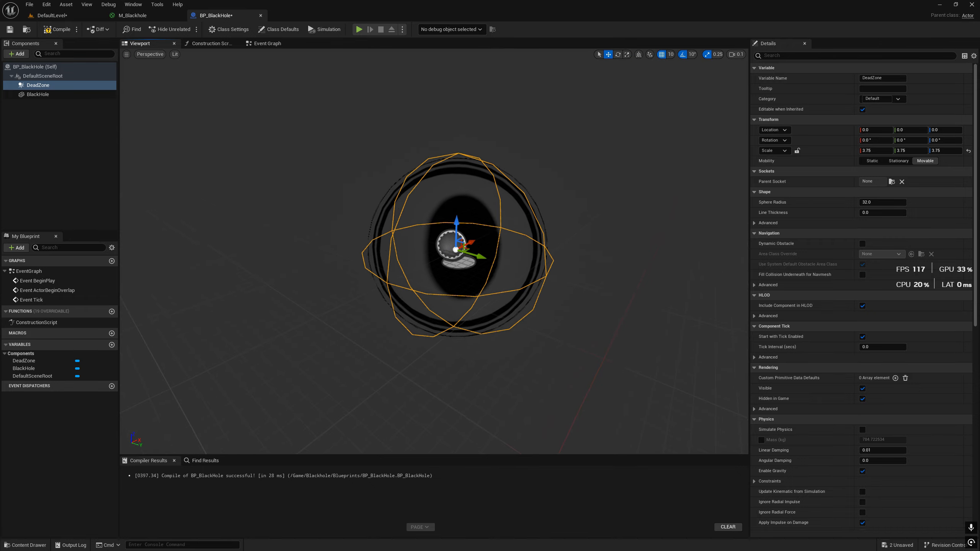
- Scale the DeadZone collision sphere uniformly to 3.5 so that it fits the black hole mesh
right_click_drag(463, 272, 456, 246)
key("r")
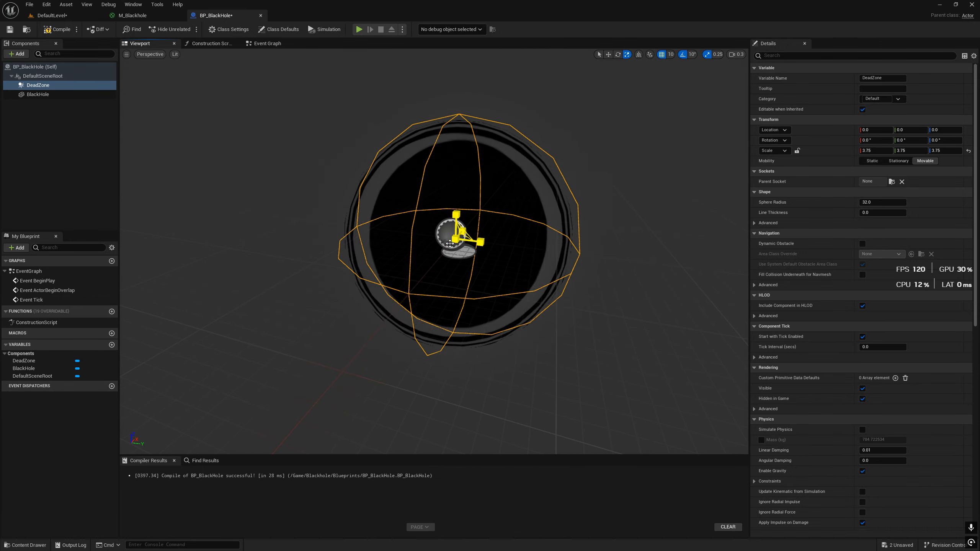
left_click_drag(456, 240, 450, 244)
- Duplicate the DeadZone collision sphere and name the copy Event Horizon
left_click(38, 85)
key("ctrl+d")
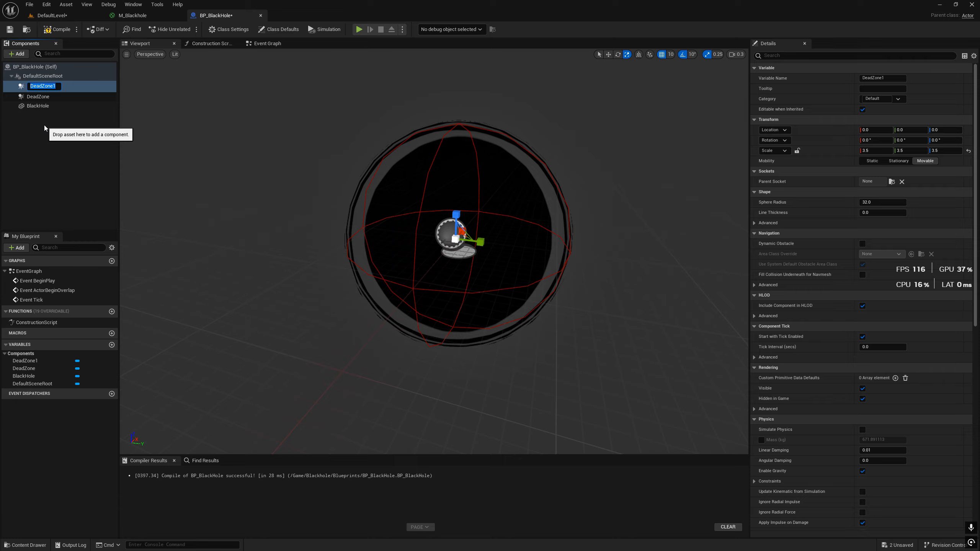
type("Ecent Horizon")
key("Return")
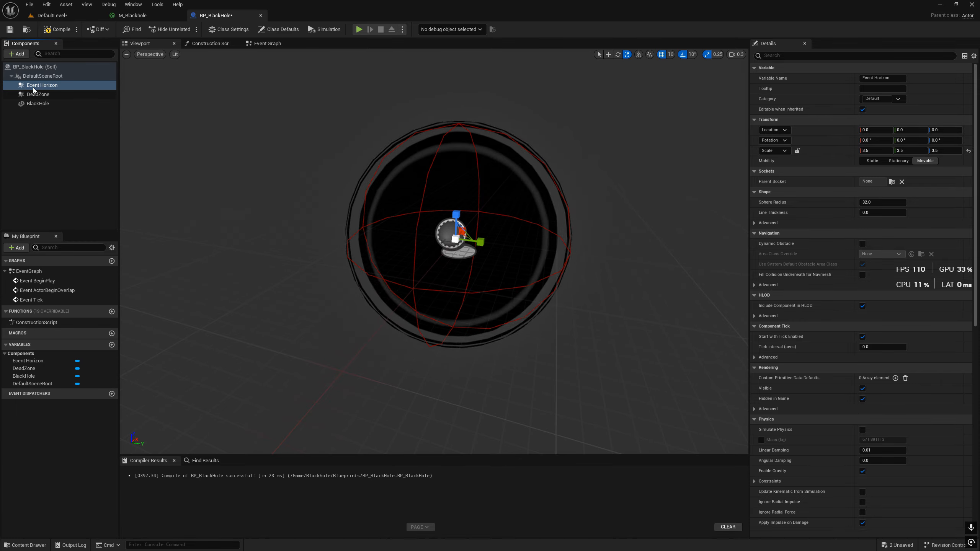
left_click(33, 87)
type("v")
key("Return")
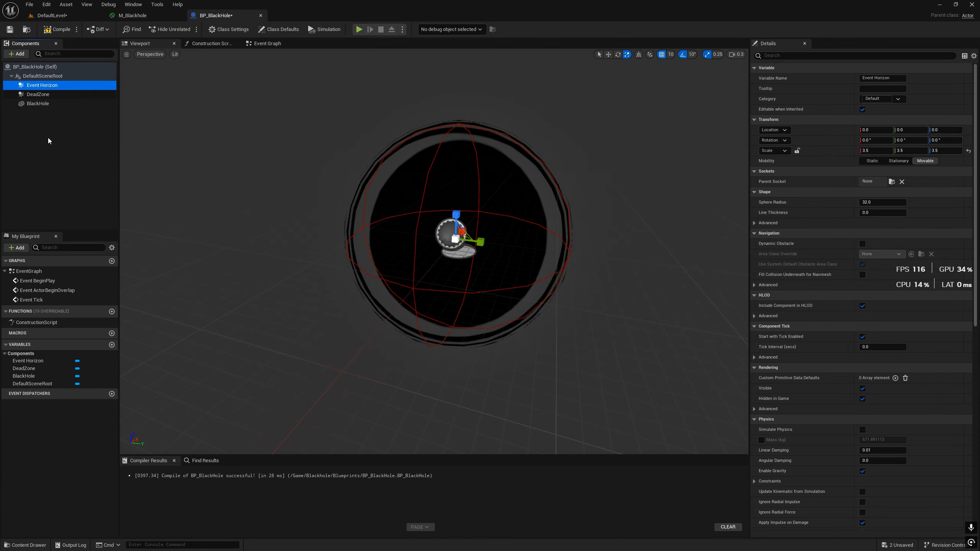
- Scale the Event Horizon collision sphere uniformly to 4.5 so that it encloses the DeadZone
left_click(85, 151)
left_click(406, 184)
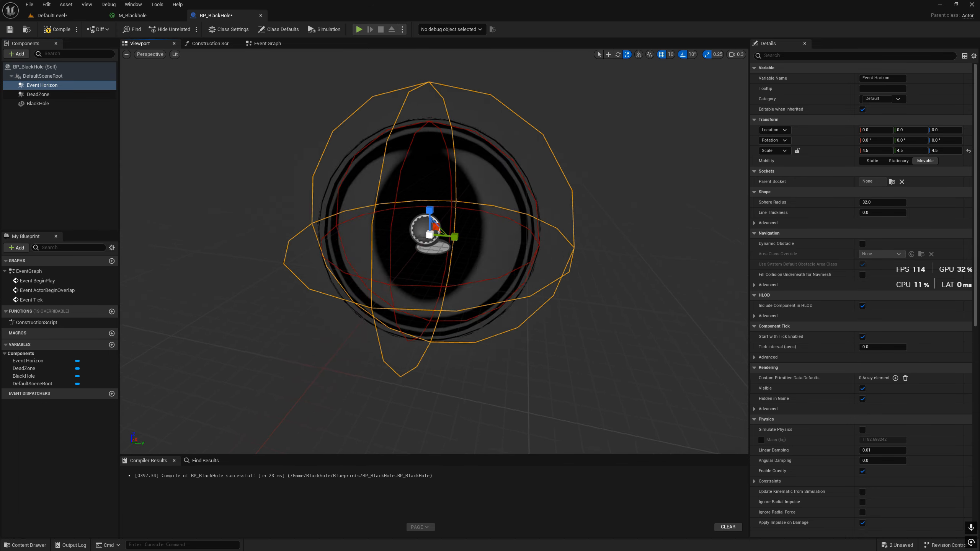
- Compile and save BP_BlackHole and open its Event Graph
left_click(57, 29)
left_click(9, 31)
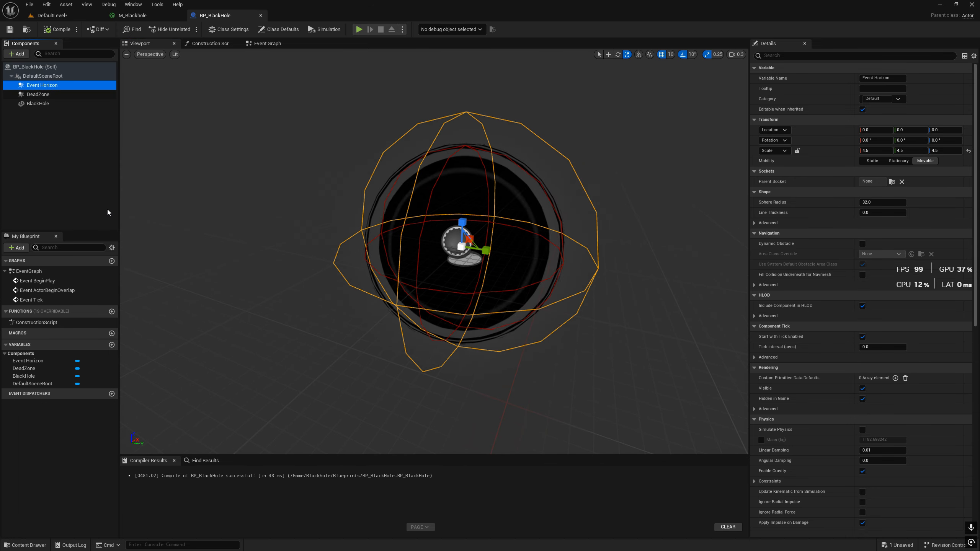
left_click(269, 47)
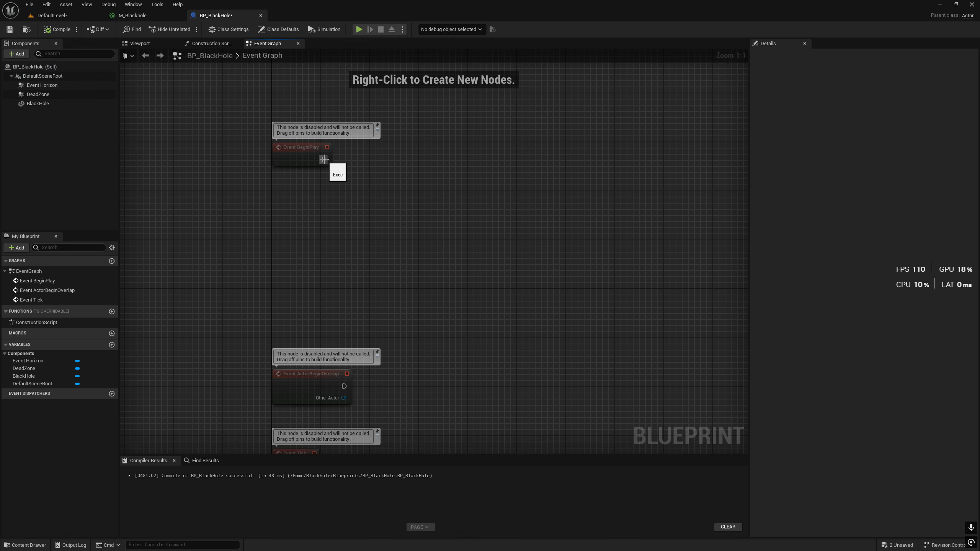
left_click_drag(324, 159, 361, 156)
type("cast to")
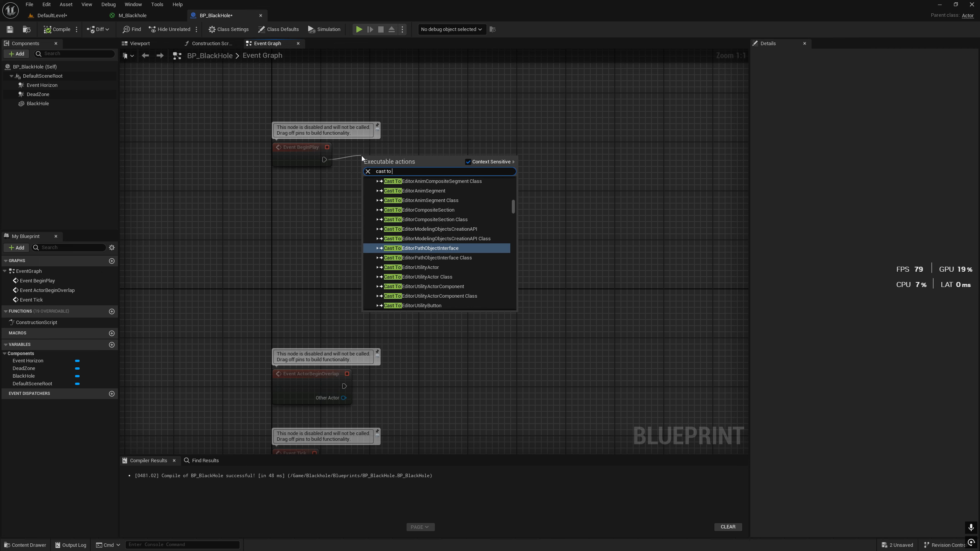
type(" sandbox c")
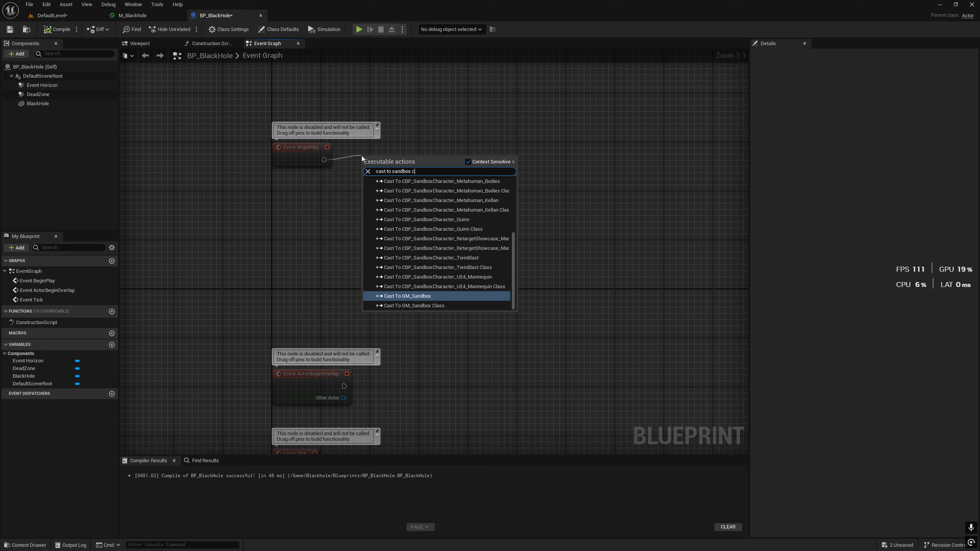
type("haracter")
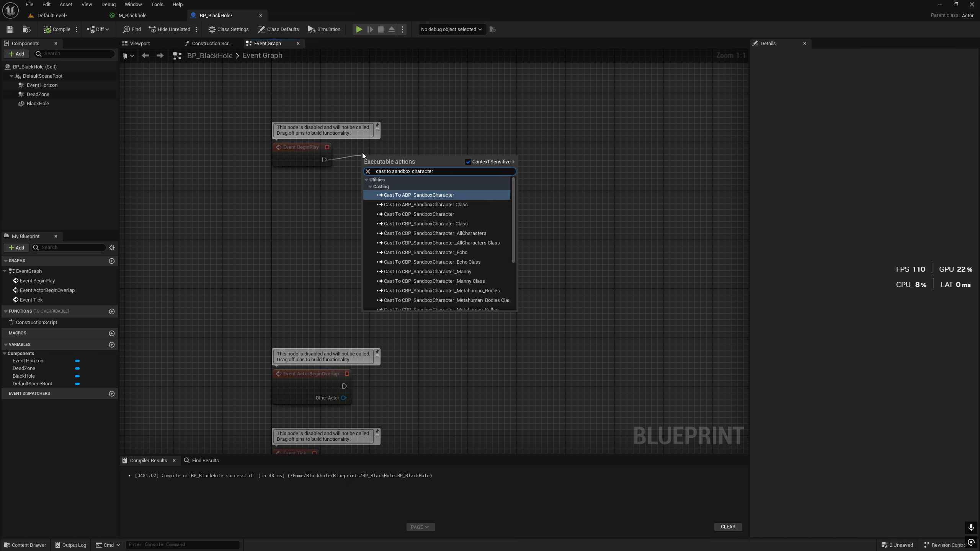
key("Return")
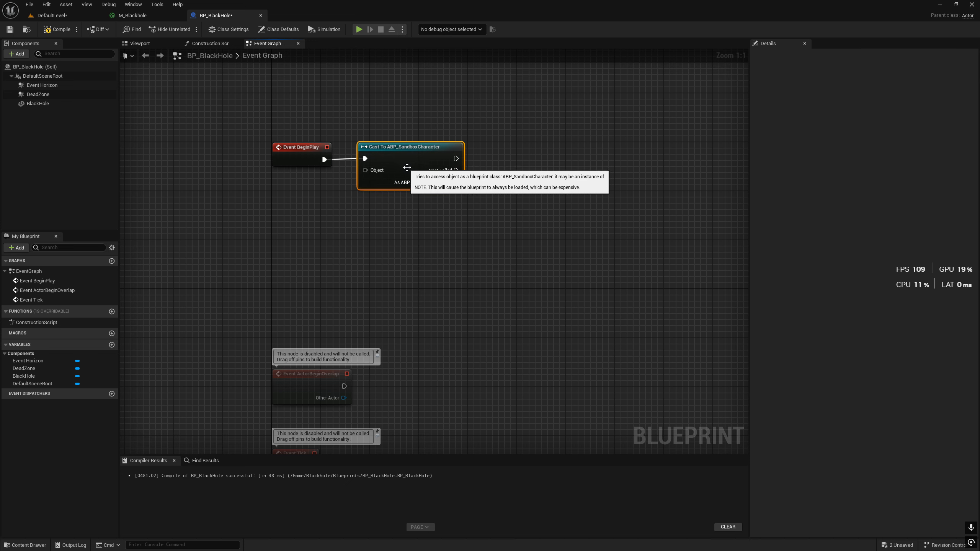
key("Delete")
- Add a Cast To CBP_SandboxCharacter node executed from Event BeginPlay
left_click_drag(324, 159, 363, 159)
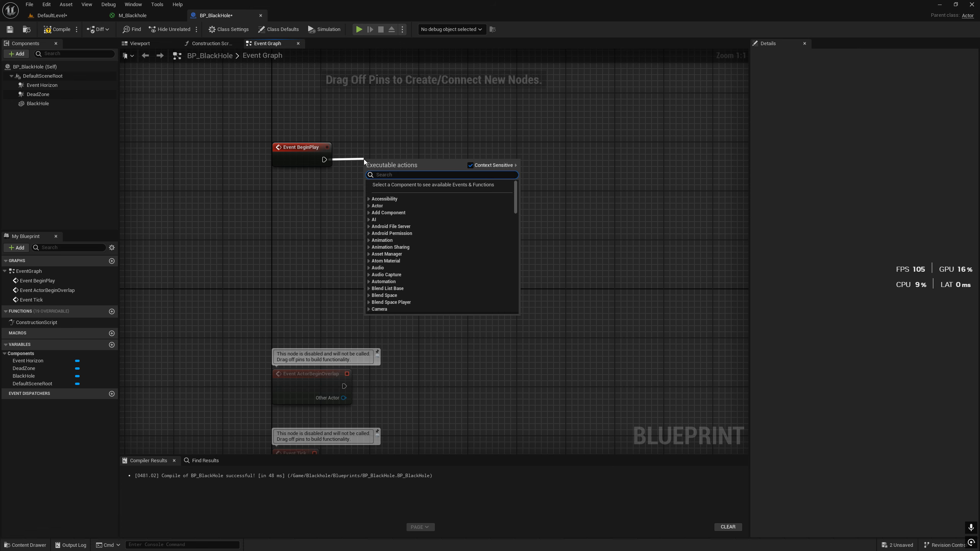
type("cast to sandbox character")
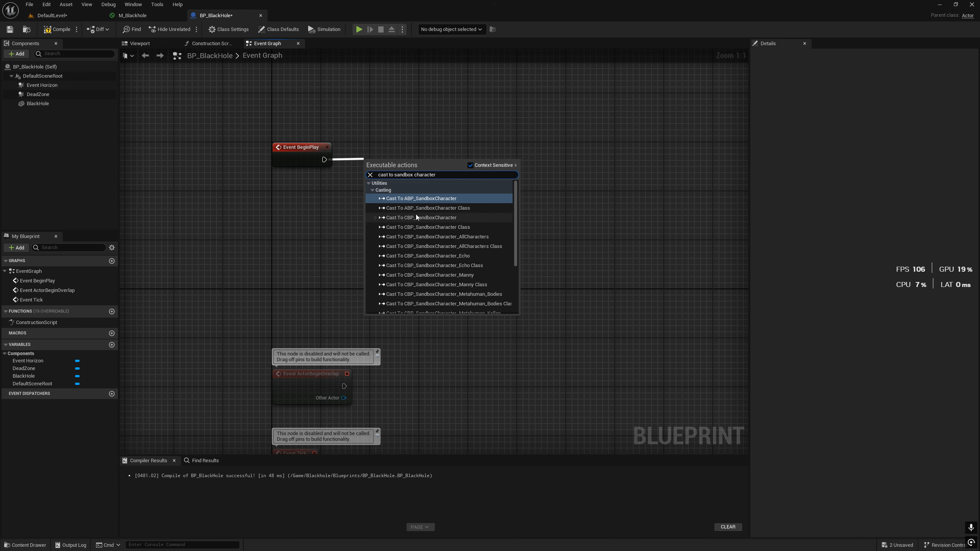
left_click(416, 215)
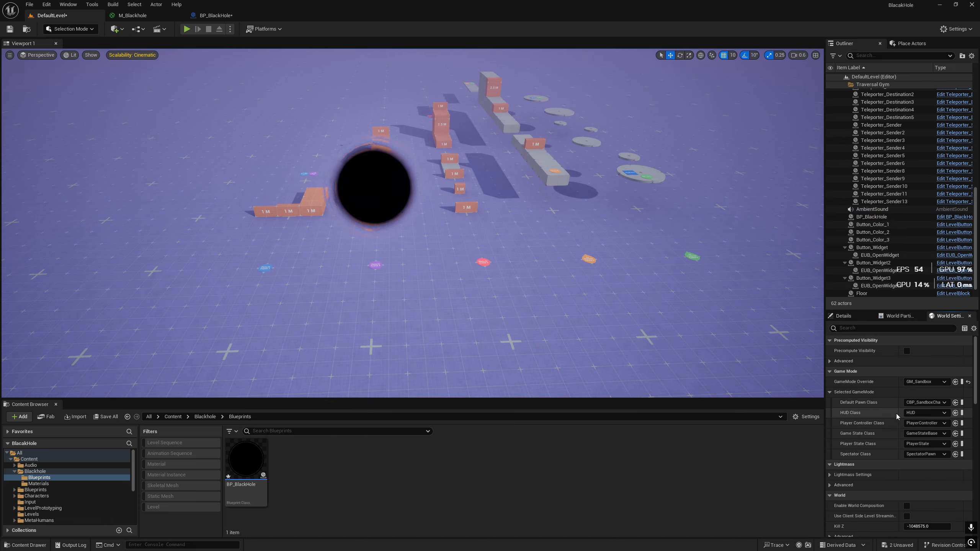
- Check the Default Pawn Class of the level's selected game mode and locate its asset, returning to the BP_BlackHole graph
left_click(868, 392)
left_click(944, 403)
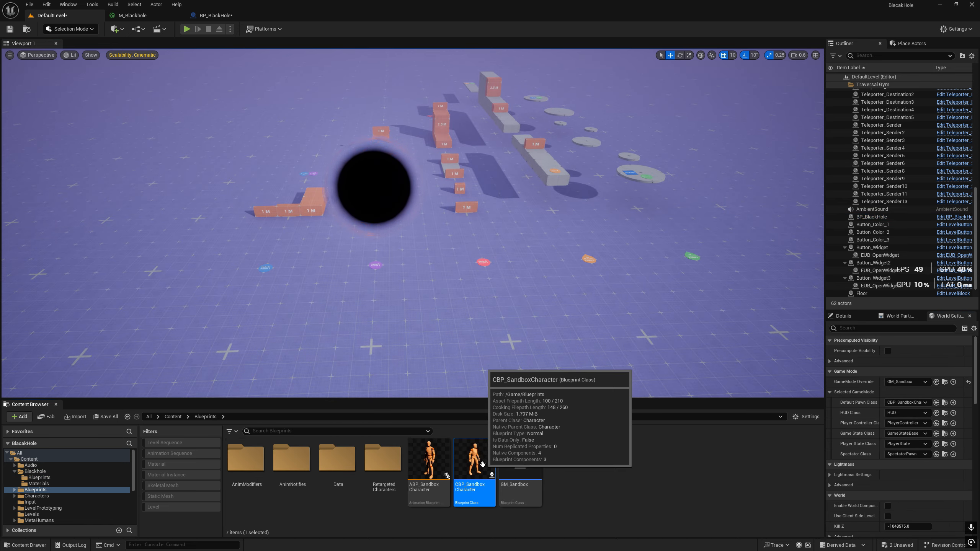
left_click(208, 16)
- Feed the cast's Object input from a new Get Player Character node and place that node beneath the cast
left_click_drag(369, 181, 333, 190)
type("get player char")
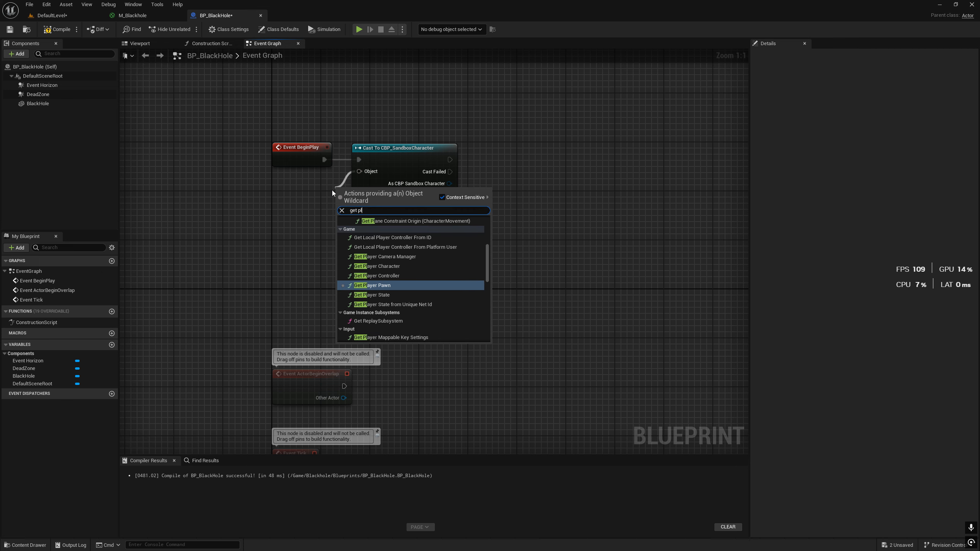
key("Return")
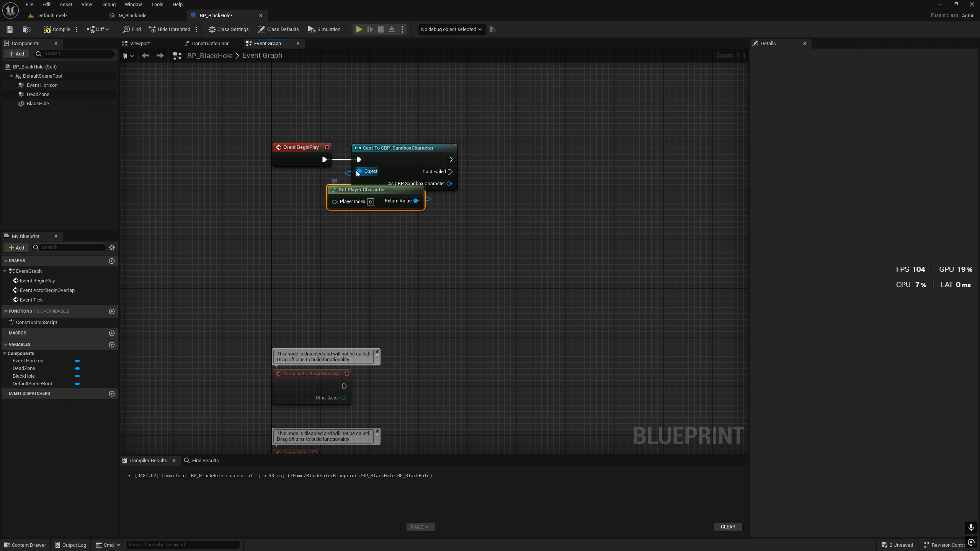
left_click_drag(339, 189, 363, 196)
left_click(477, 204)
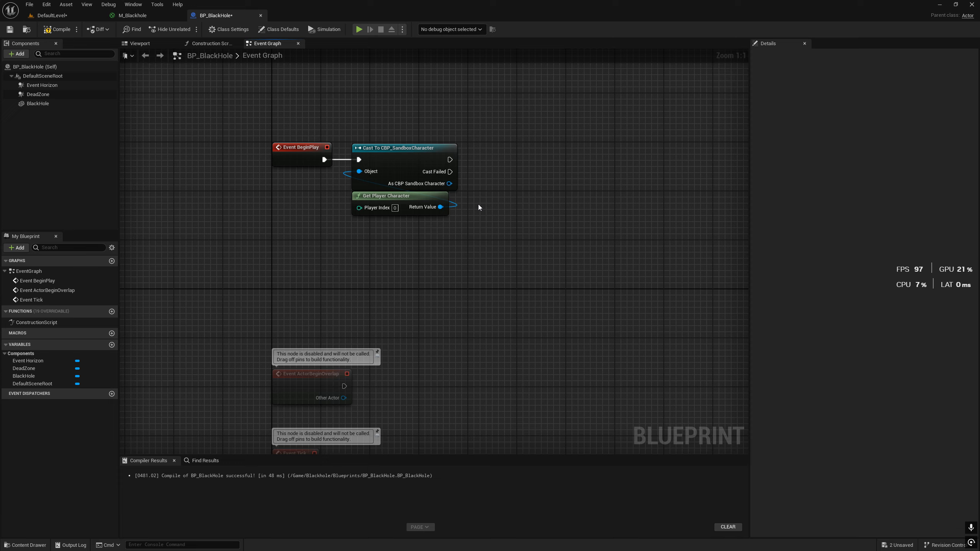
- Promote the As CBP Sandbox Character output to a variable named MainCharacterRef and line up the BeginPlay nodes
right_click_drag(477, 205, 403, 219)
right_click(370, 204)
left_click(396, 231)
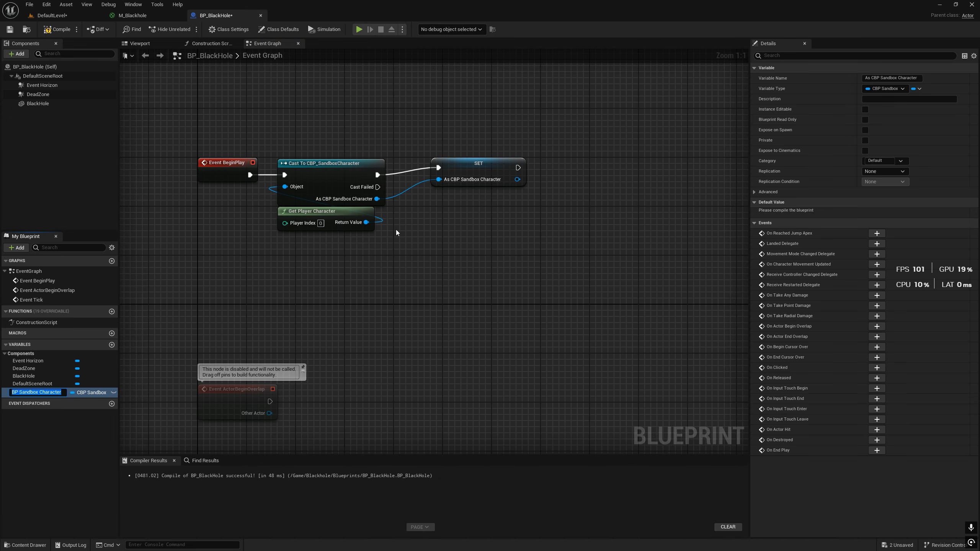
type("MainCharacter")
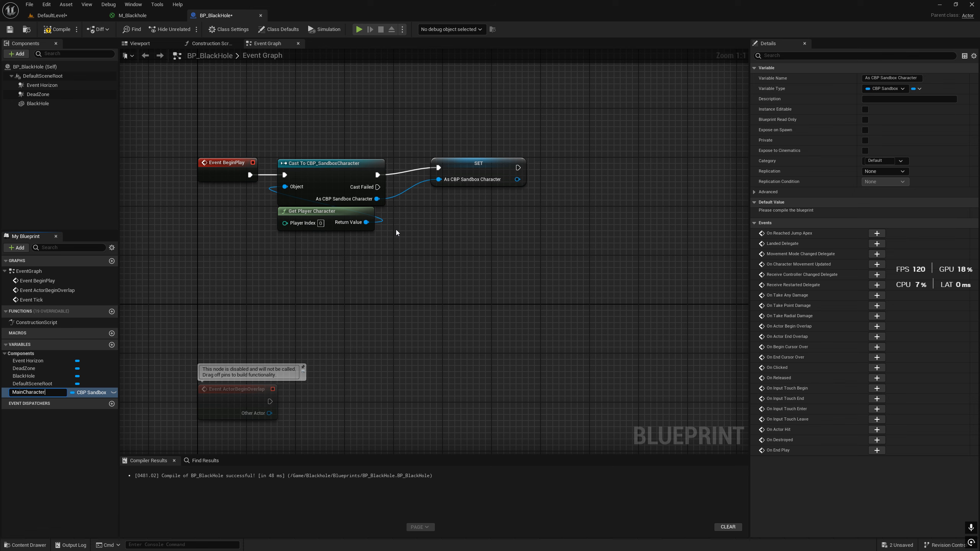
type("Ref")
key("Return")
left_click_drag(462, 168, 443, 174)
left_click(320, 181)
left_click(228, 174)
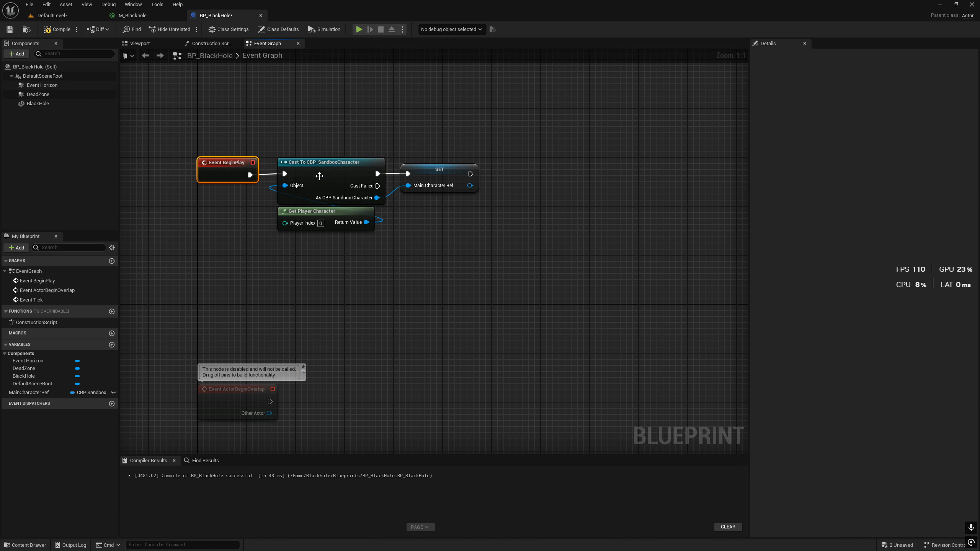
- Add a Branch node, connect Event Tick's execution to it, and place it in line with the event
right_click_drag(287, 427, 322, 197)
left_click(252, 252)
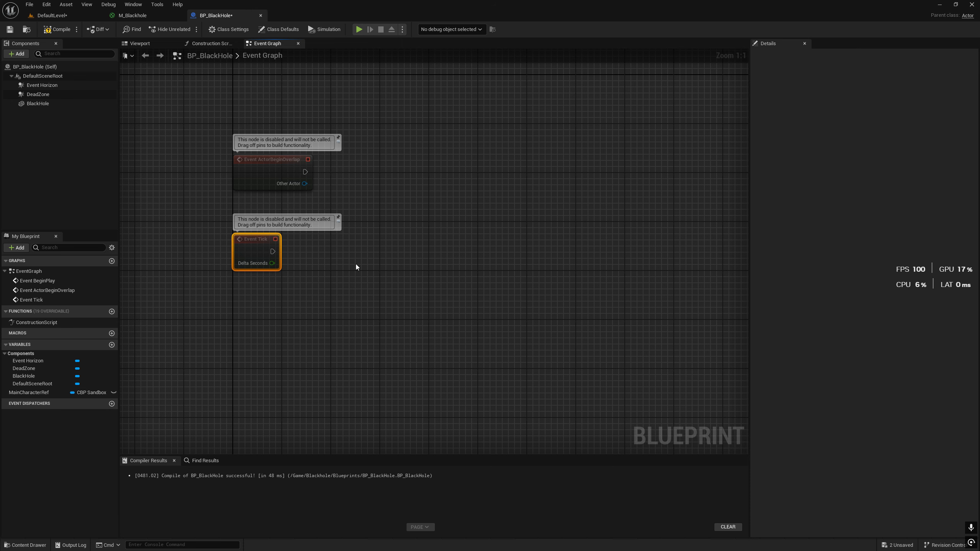
key("b")
left_click(388, 225)
left_click_drag(414, 235, 431, 251)
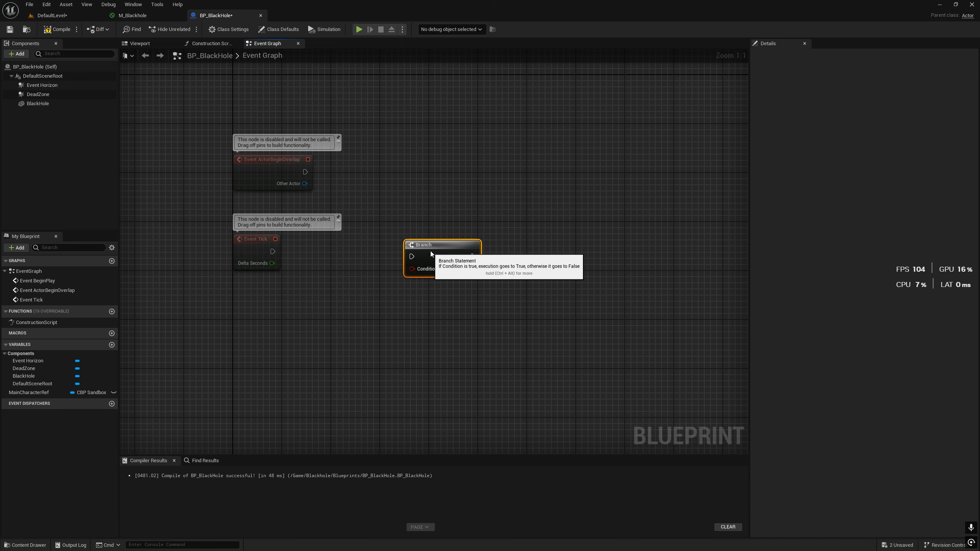
left_click_drag(273, 252, 412, 257)
left_click_drag(431, 258, 468, 251)
left_click(406, 276)
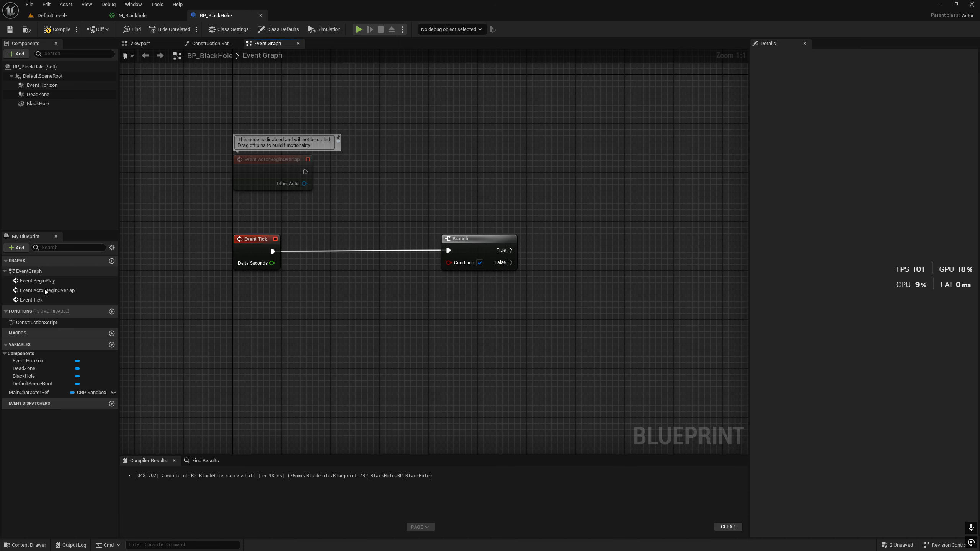
- Place a getter for the MainCharacterRef variable below the Event Tick node
left_click_drag(43, 393, 253, 284)
left_click(250, 320)
left_click(166, 312)
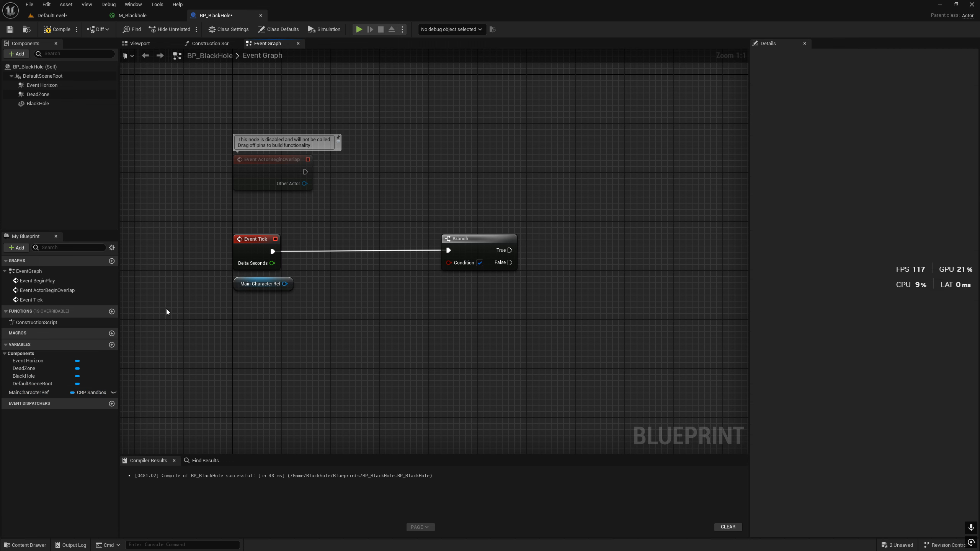
- Open the CBP_SandboxCharacter blueprint and add a Boolean variable named ActivateBlackhole
left_click(49, 15)
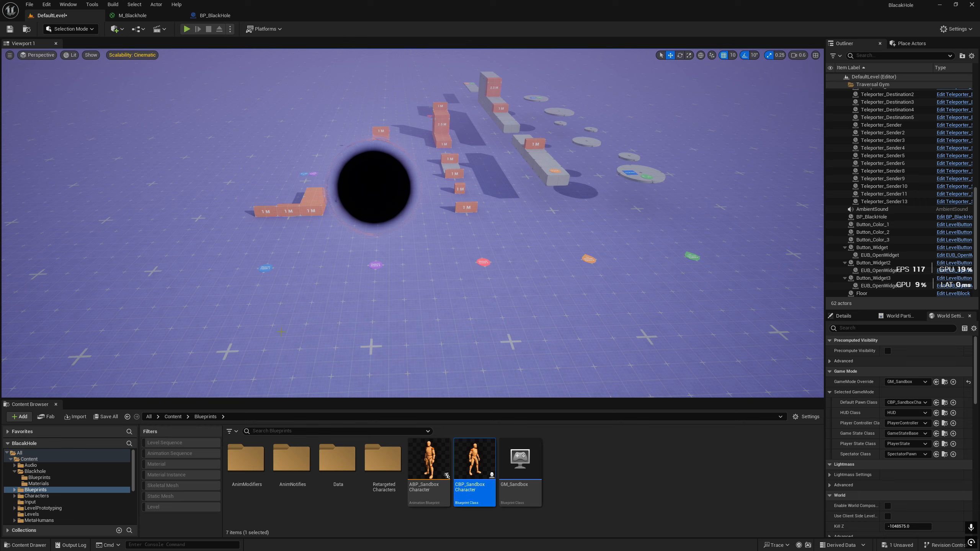
double_click(476, 462)
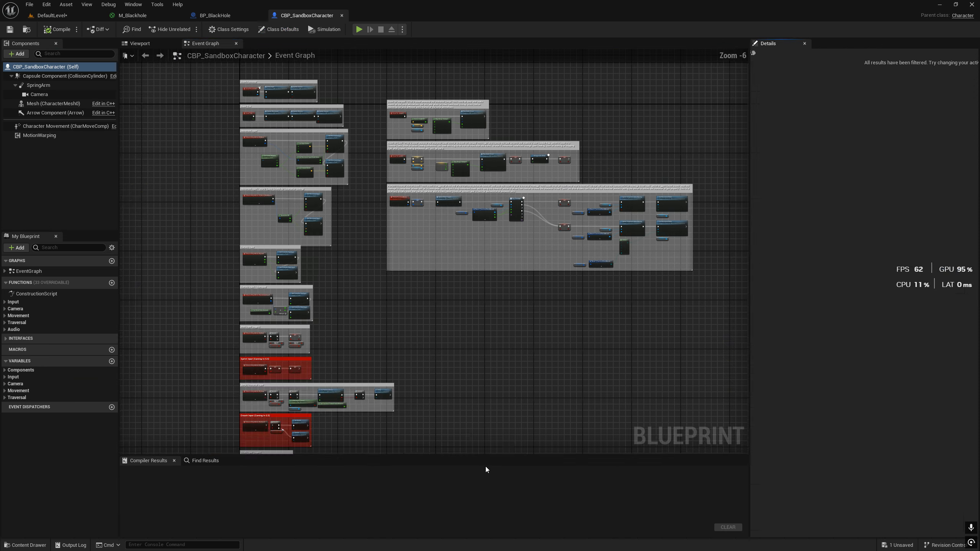
left_click(112, 361)
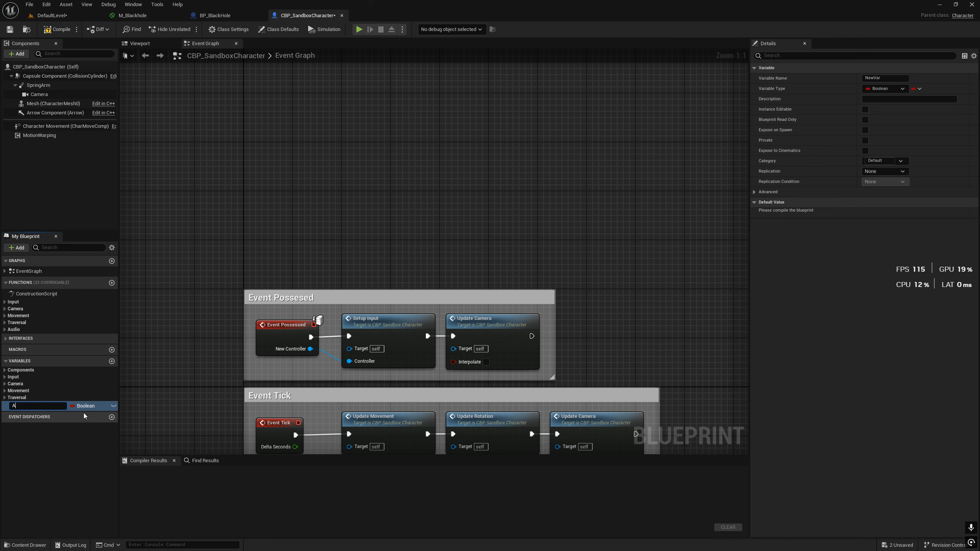
type("ActivateBlackhole")
key("Return")
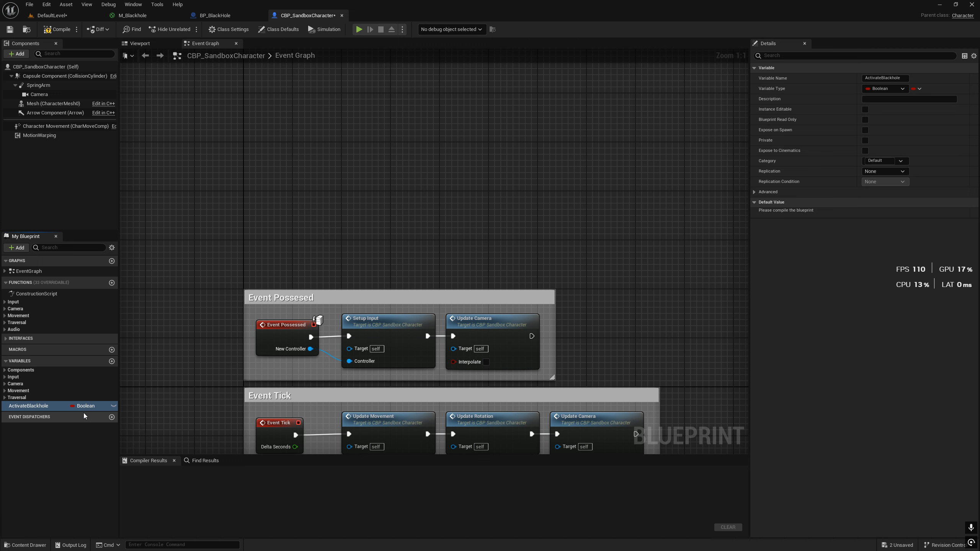
left_click_drag(23, 406, 375, 234)
left_click(387, 237)
key("Delete")
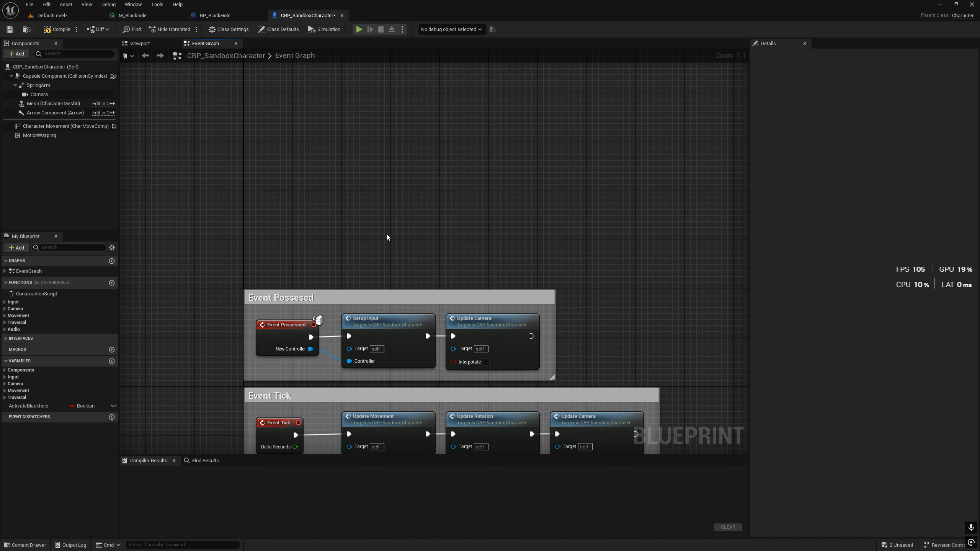
- Place a setter node for ActivateBlackhole in the empty graph area above the Event Possesed comment
left_click_drag(29, 406, 373, 196)
left_click(394, 236)
left_click(337, 249)
left_click(269, 208)
- Add a keyboard event node for the C key and position it ahead of the ActivateBlackhole setter
right_click(259, 195)
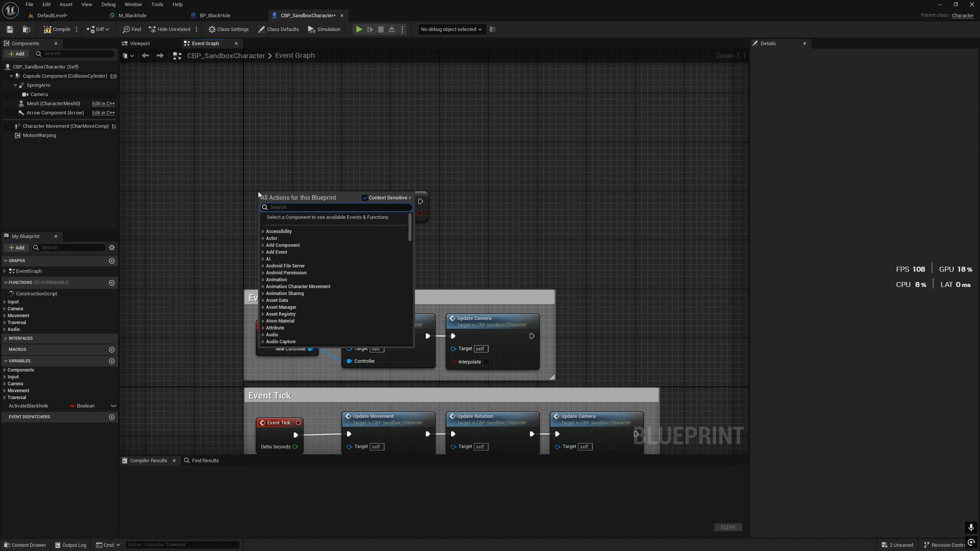
type("c key")
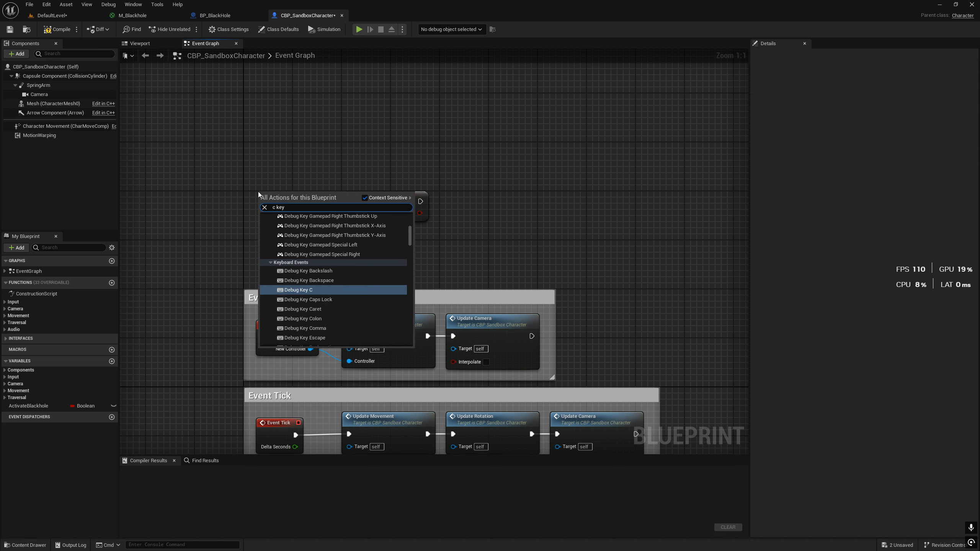
scroll(308, 277, "down", 3)
scroll(307, 277, "down", 7)
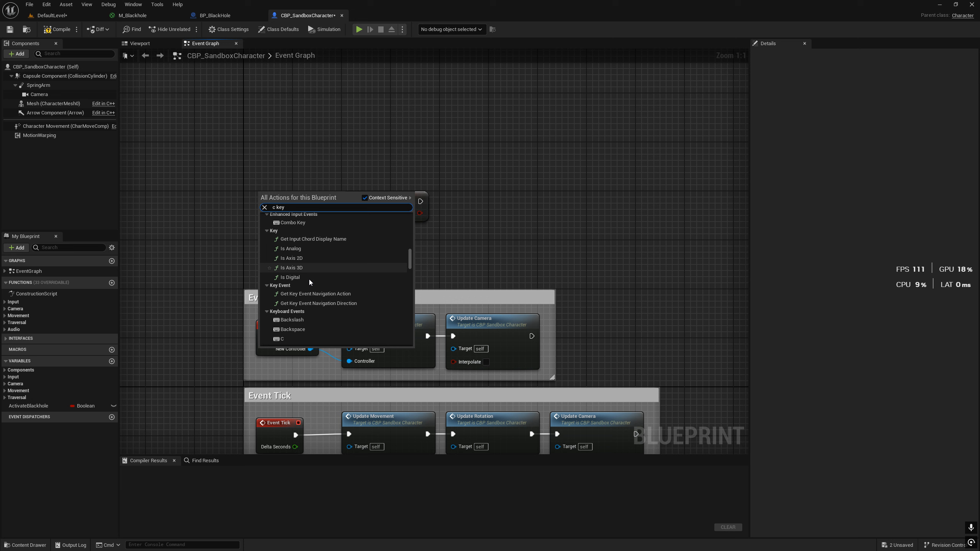
left_click(308, 283)
mouse_move(273, 200)
left_mouse_down()
mouse_move(291, 194)
mouse_move(256, 201)
left_mouse_up()
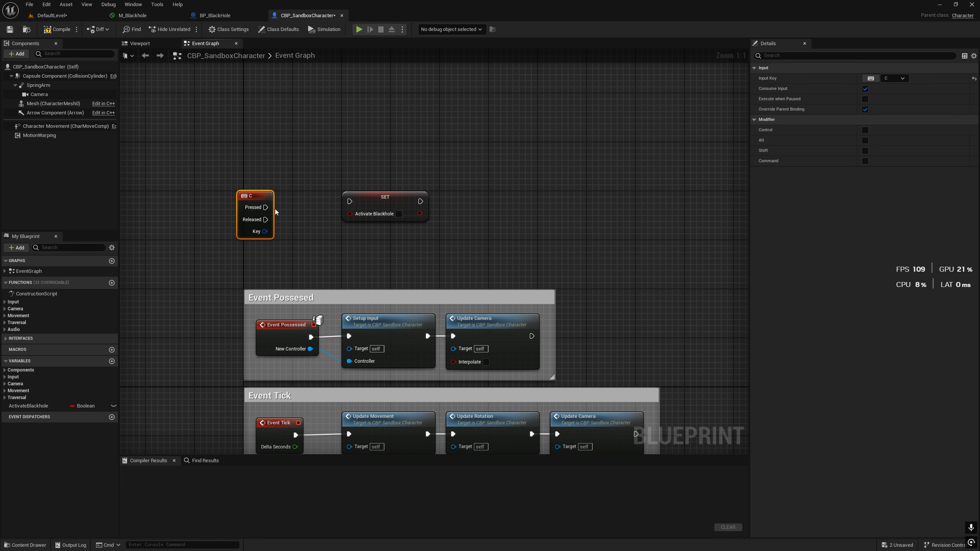
left_click(302, 210)
key("Delete")
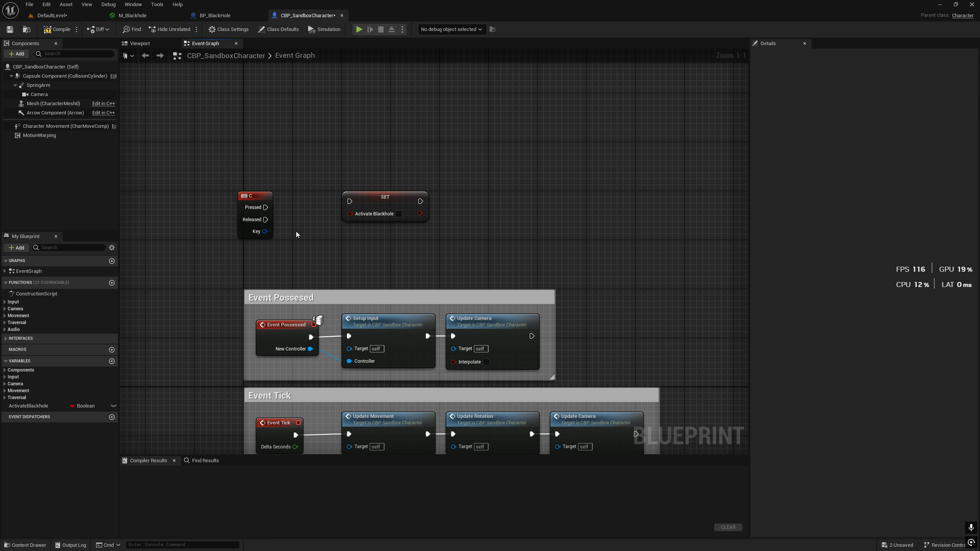
- Add a Flip Flop node to the C key's Pressed output and align it with the key event
left_click_drag(260, 208, 286, 212)
type("fli")
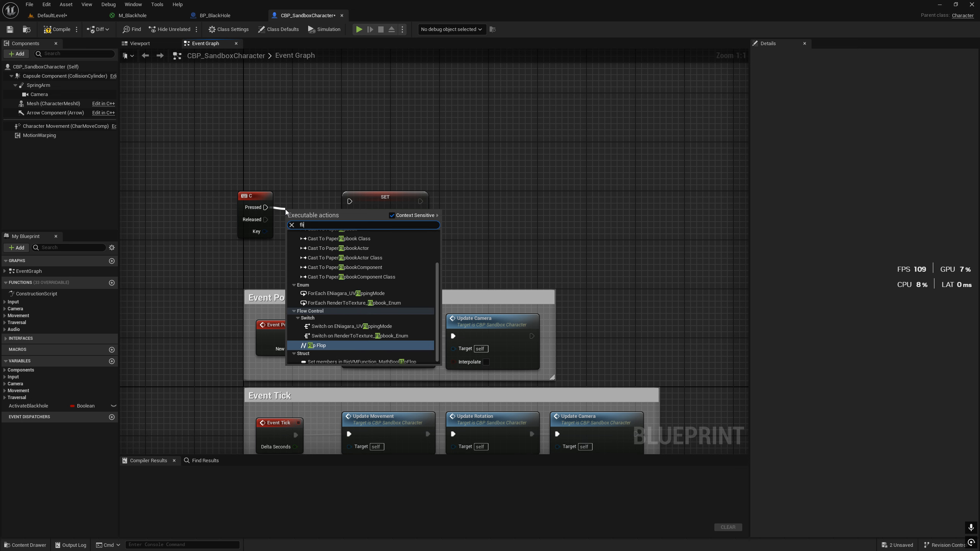
type("pflo")
key("Up")
key("Return")
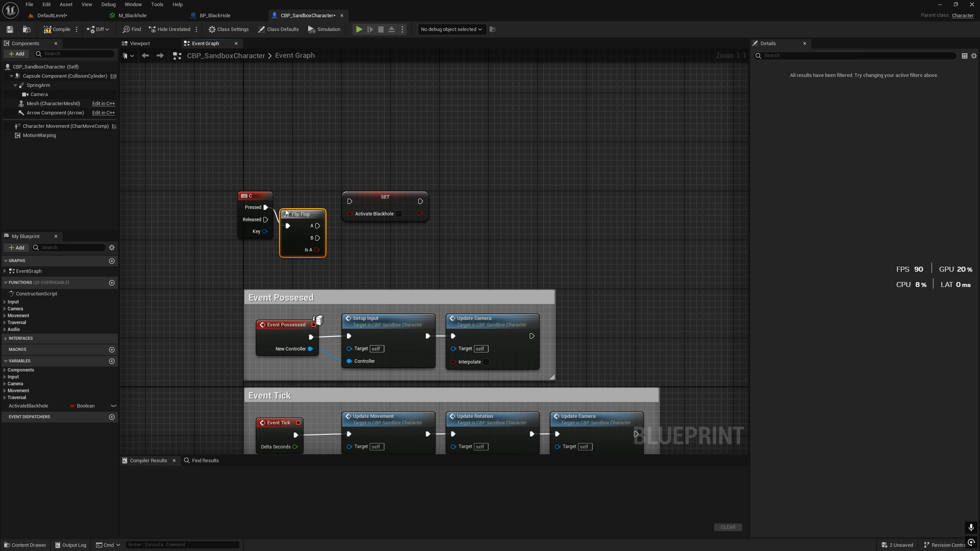
left_click_drag(303, 222, 309, 204)
- Connect Flip Flop A to the ActivateBlackhole setter set to true and B to a duplicate set to false, and shift the node group up
left_click_drag(324, 207, 403, 225)
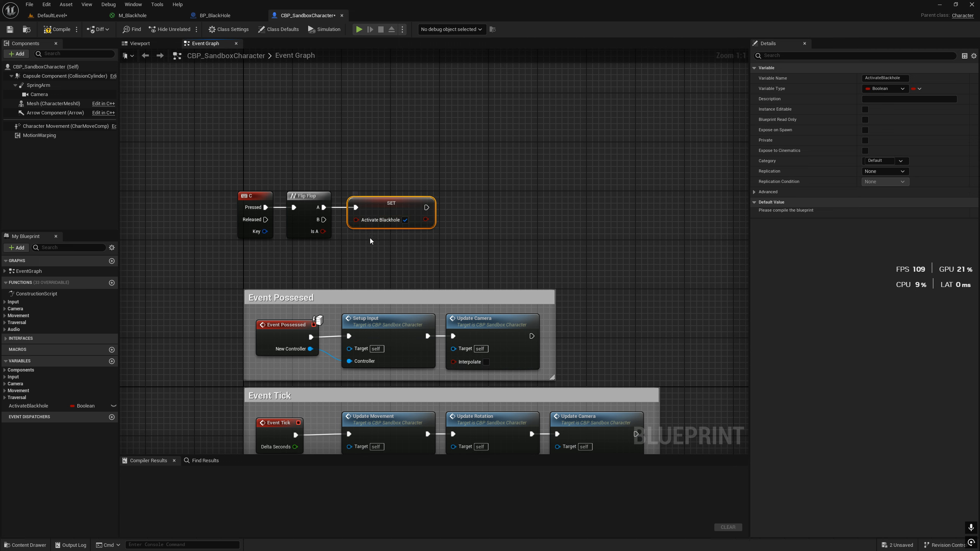
key("ctrl+d")
mouse_move(362, 254)
left_mouse_down()
mouse_move(359, 240)
mouse_move(325, 226)
mouse_move(355, 238)
left_mouse_up()
left_click(406, 251)
left_click_drag(218, 156, 426, 294)
left_click_drag(217, 206, 424, 268)
left_click_drag(389, 236, 402, 203)
key("c")
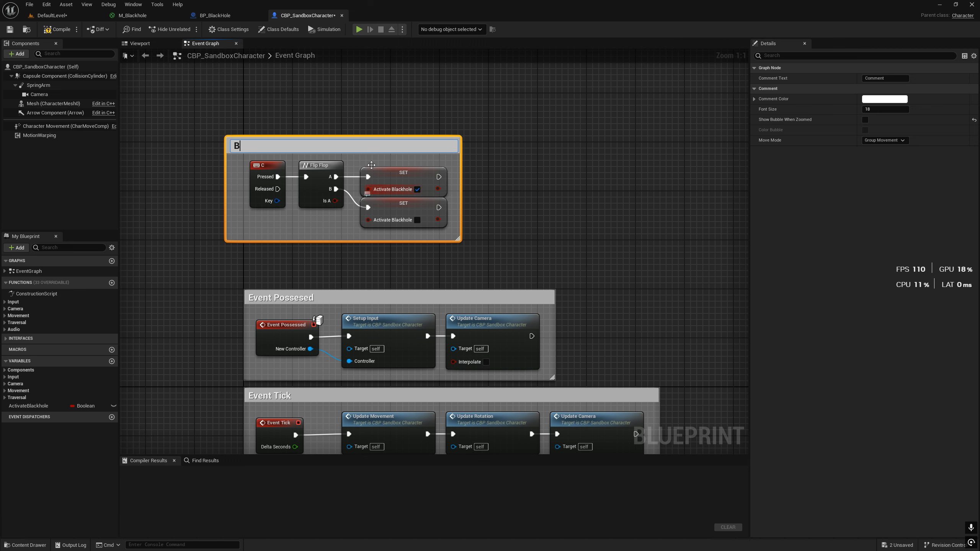
key("ctrl+z")
key("ctrl+z")
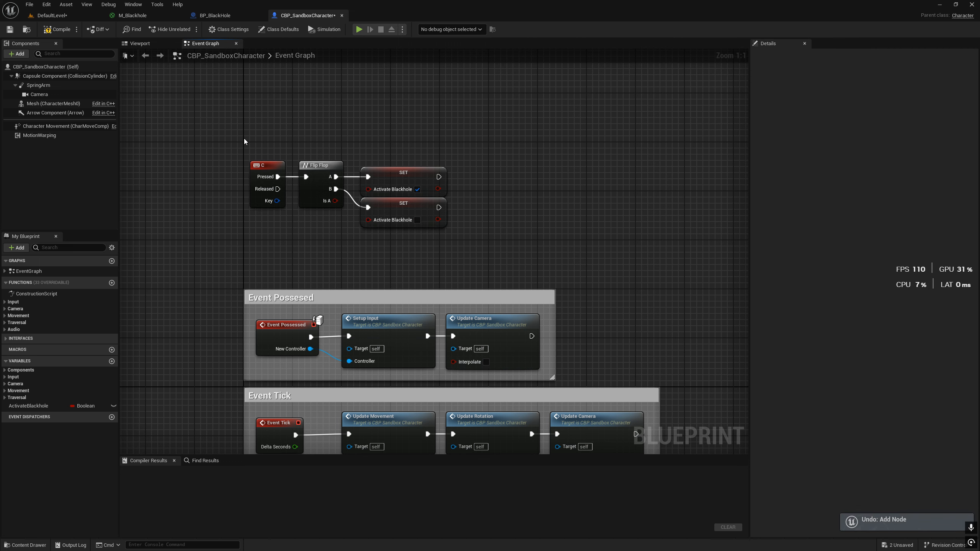
- Wrap the C key nodes in a comment titled Blackhole Activation, position the comment, and compile and save the blueprint
left_click_drag(244, 141, 369, 252)
type("cBlackhole Activc")
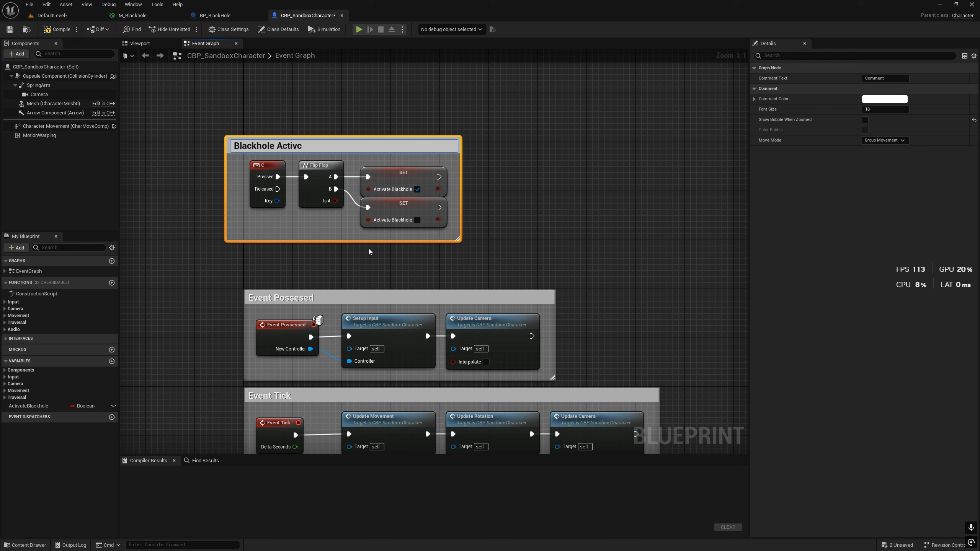
type("ation")
key("Return")
left_click_drag(281, 146, 300, 188)
left_click(57, 29)
left_click(10, 29)
- In BP_BlackHole, get Activate Blackhole from the MainCharacterRef node and connect it to the Branch's Condition
left_click(229, 17)
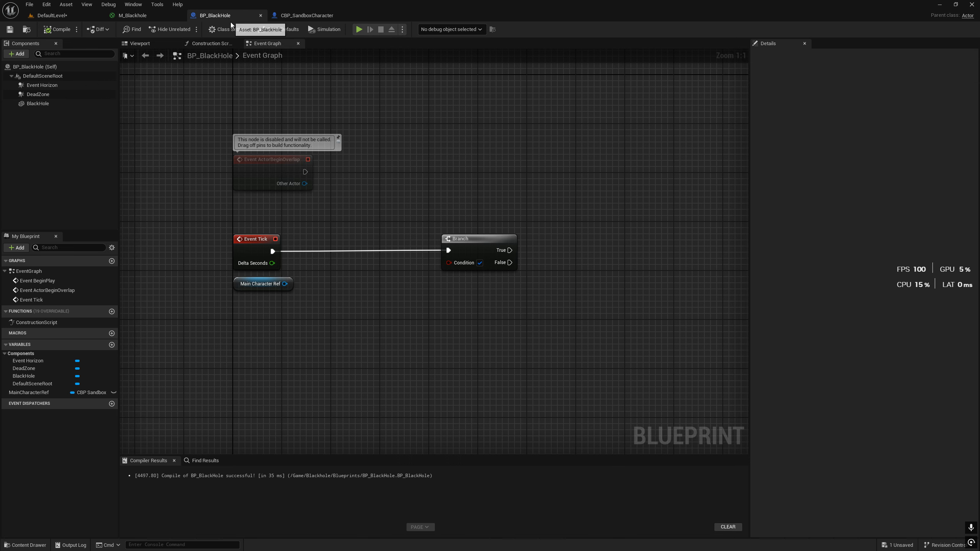
right_click_drag(336, 299, 354, 225)
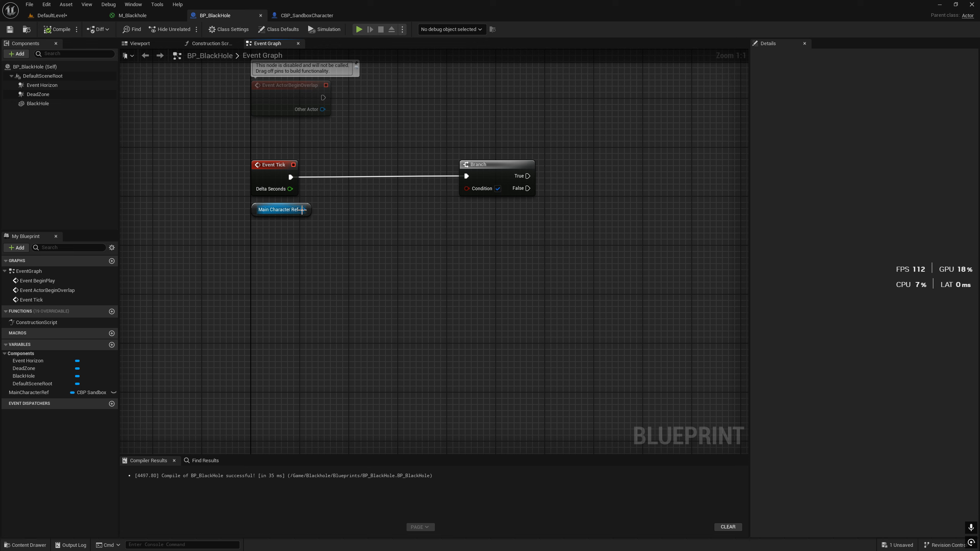
left_click_drag(303, 210, 291, 228)
left_click_drag(342, 211, 342, 209)
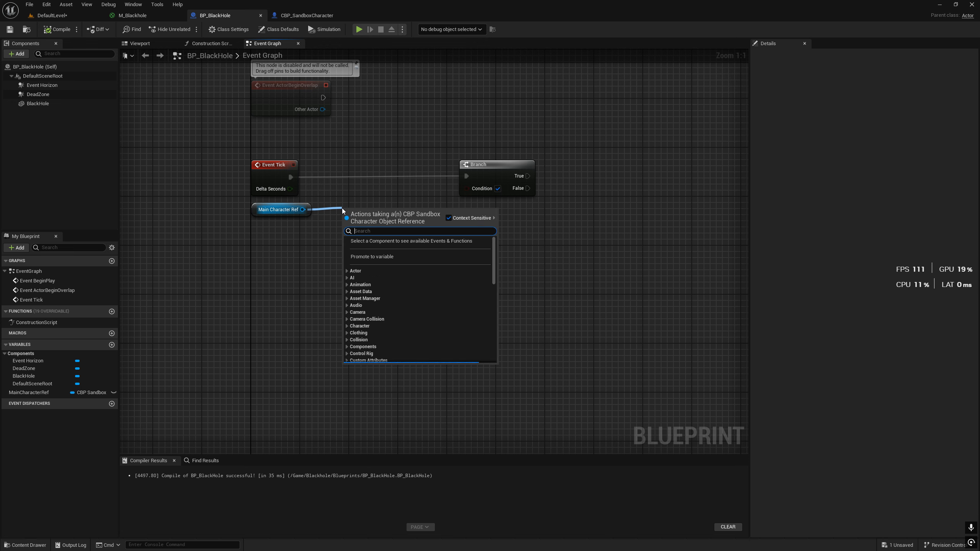
type("activate black")
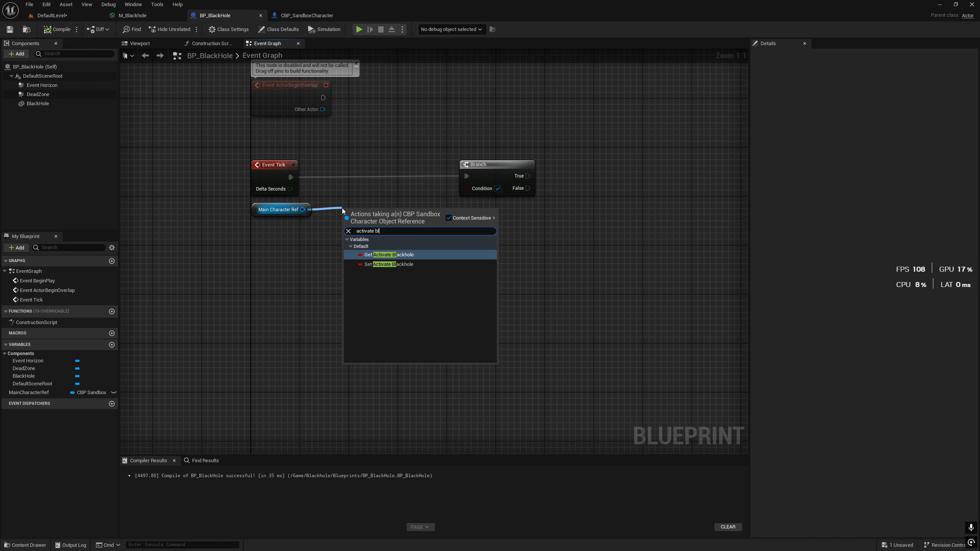
left_click(375, 255)
left_click_drag(370, 212, 351, 211)
left_click_drag(403, 210, 445, 180)
left_click(430, 255)
- Add a Sequence node and line it up after the Branch
right_click_drag(430, 256, 327, 262)
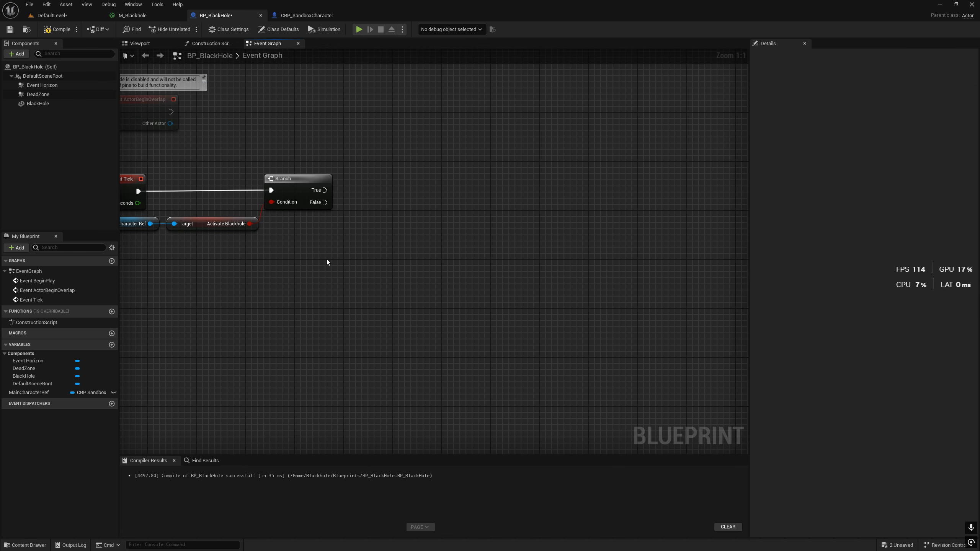
key("s")
left_click(365, 192)
left_click_drag(379, 196, 355, 180)
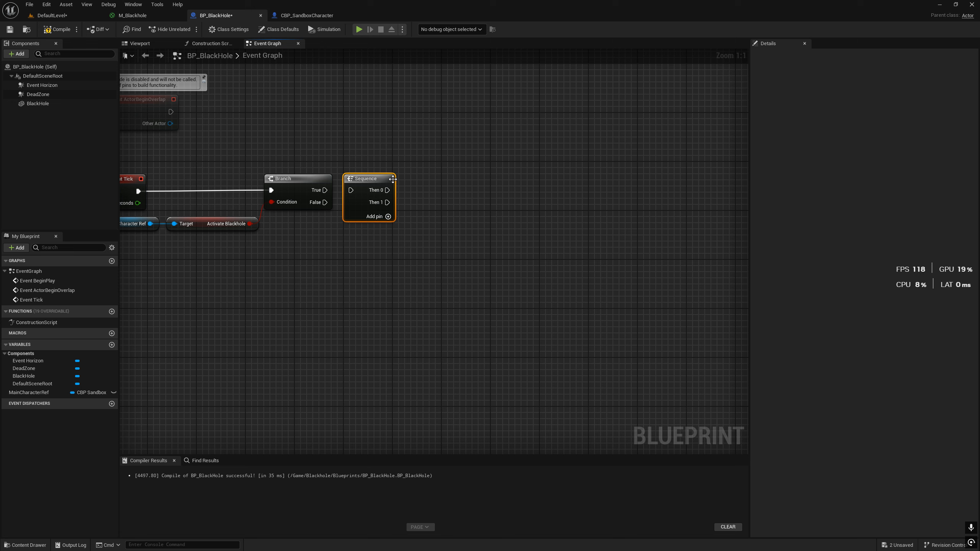
- Add a Get All Actors Of Class node from the Sequence's Then 0 output and align it
right_click_drag(392, 262, 313, 271)
left_click_drag(307, 199, 337, 202)
type("get all actors")
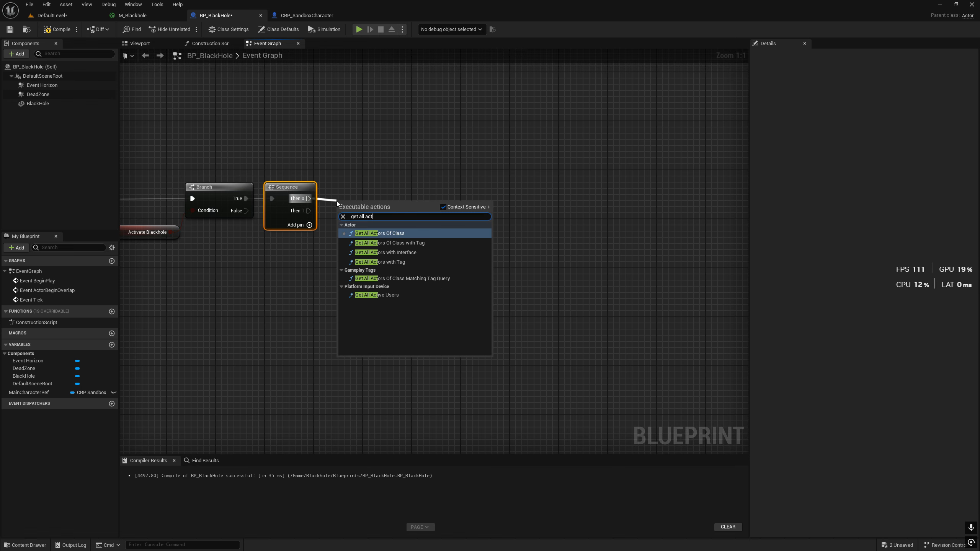
key("Return")
left_click_drag(347, 205, 347, 188)
left_click(362, 216)
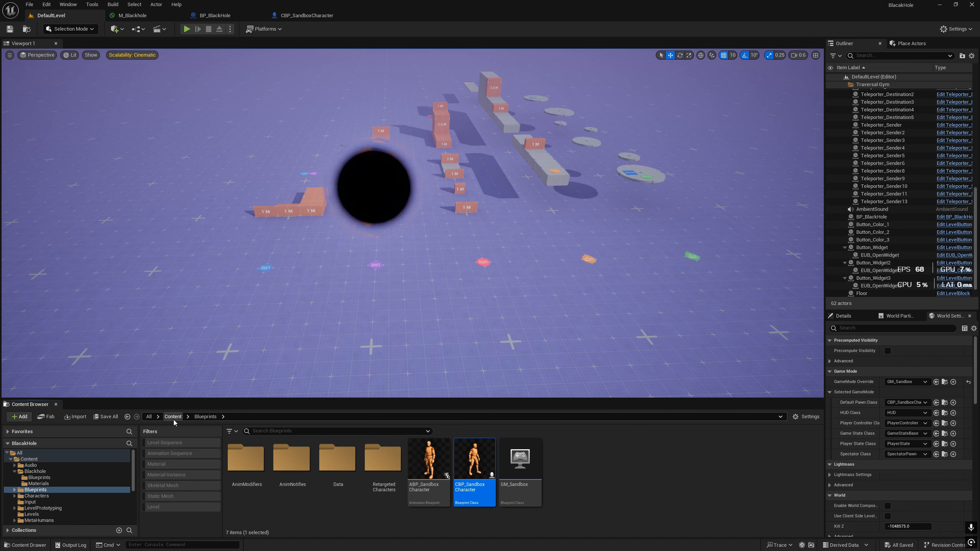
- In the Content/Blackhole/Blueprints folder of the project, create an Actor blueprint class named BP_MovableObj
left_click(173, 418)
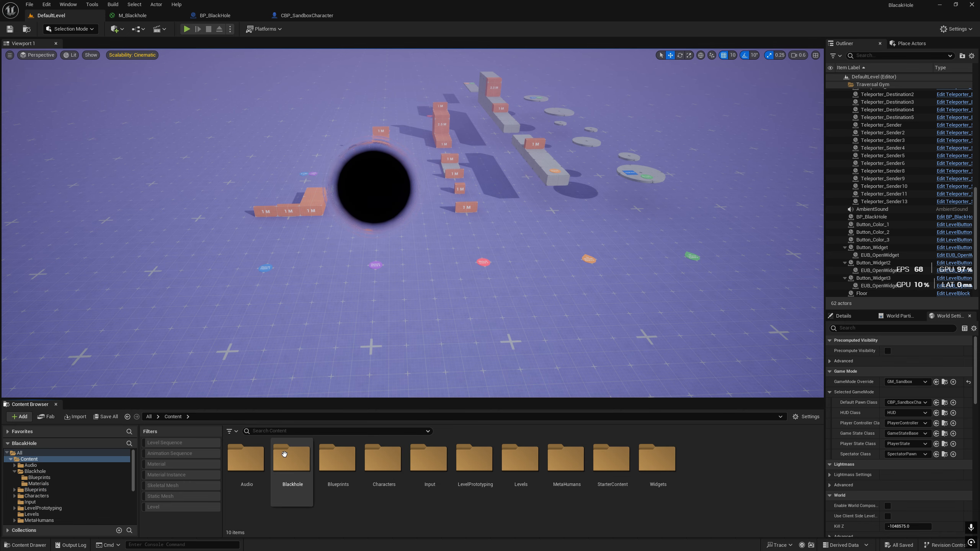
double_click(291, 459)
double_click(246, 459)
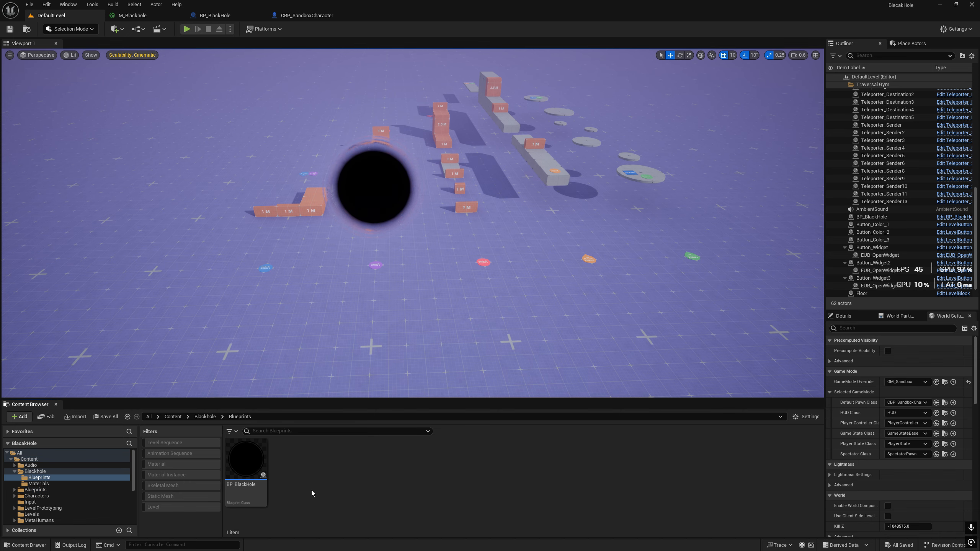
right_click(311, 491)
left_click(351, 253)
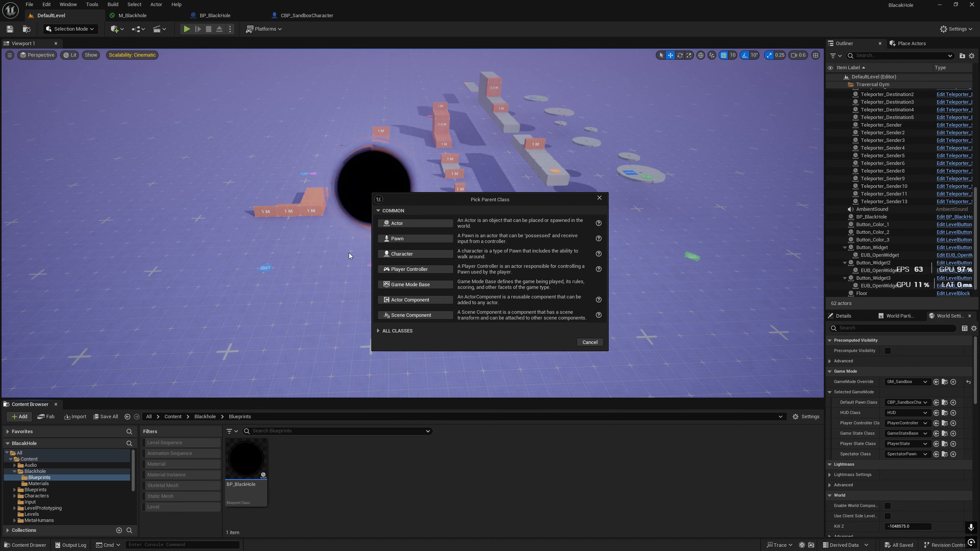
left_click(399, 224)
type("BP_MovableObj")
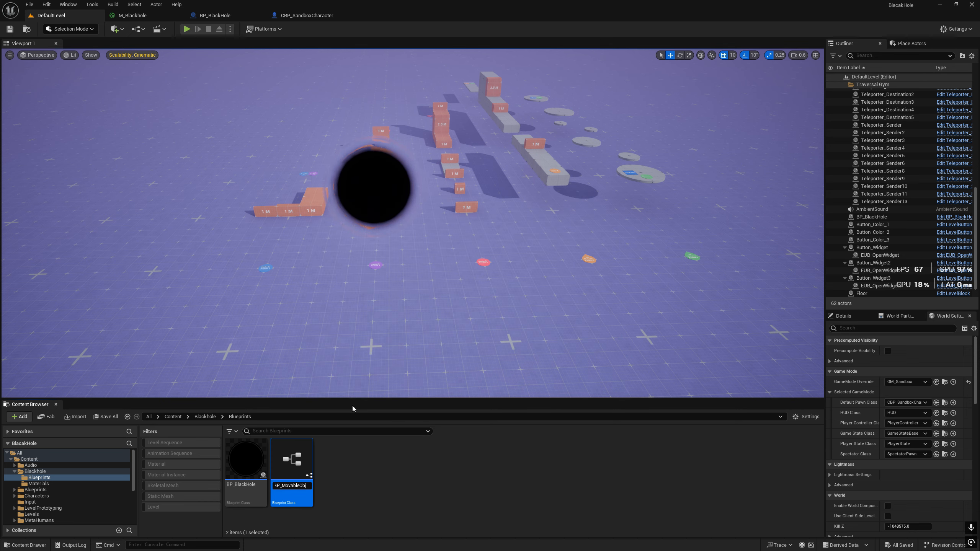
key("Return")
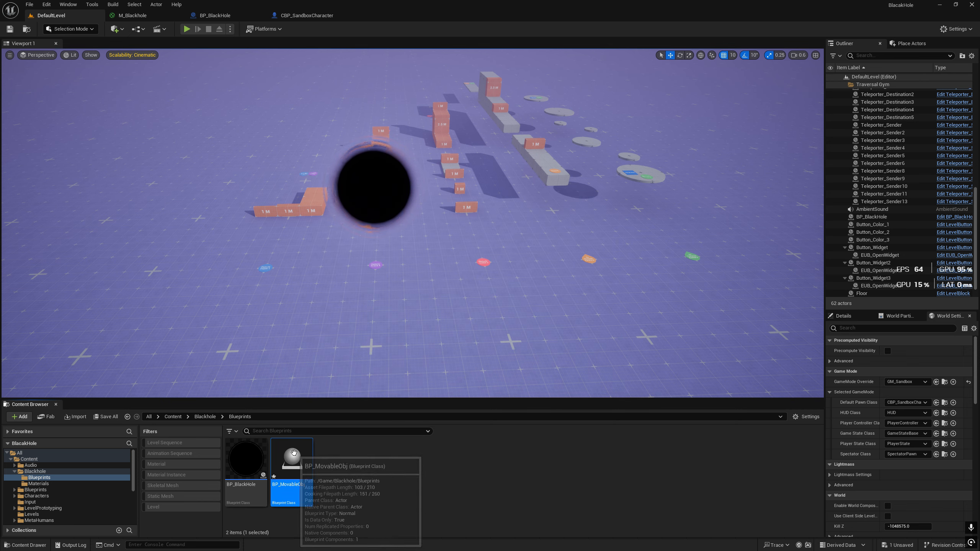
- Open BP_MovableObj and add a Static Mesh component named MovableObj
double_click(292, 461)
left_click(23, 54)
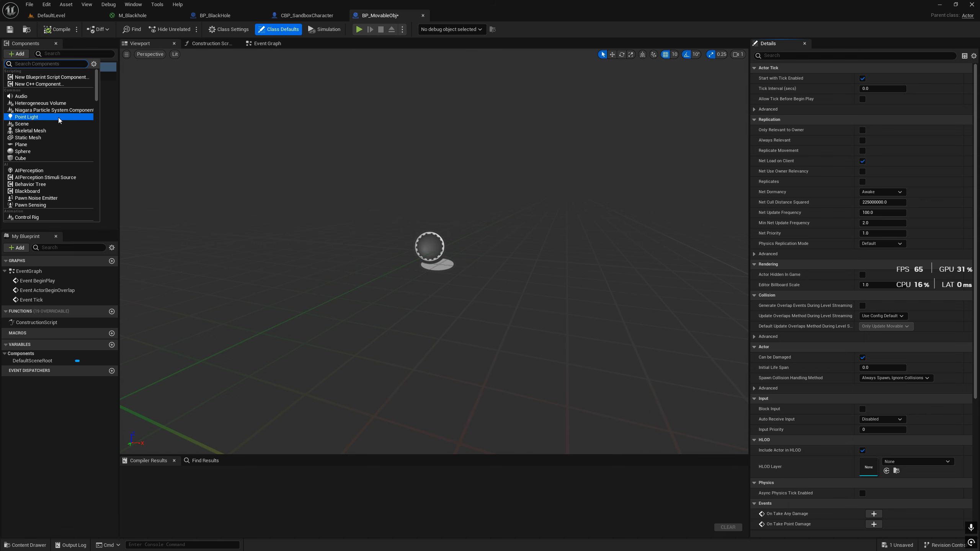
left_click(28, 138)
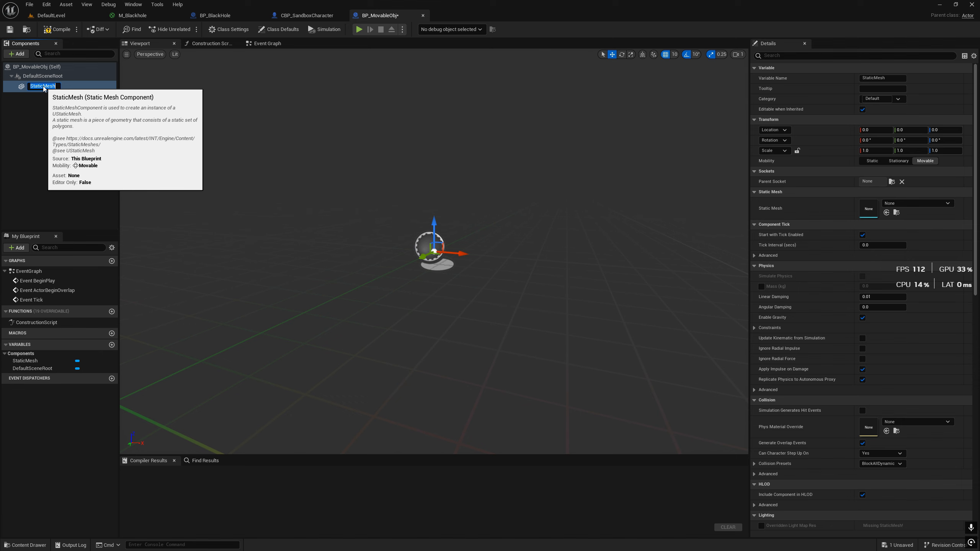
type("MovableObj")
key("Return")
- Assign the SM_Cube mesh to MovableObj, move it to location 0, -50, -50, and compile and save the blueprint
left_click(917, 203)
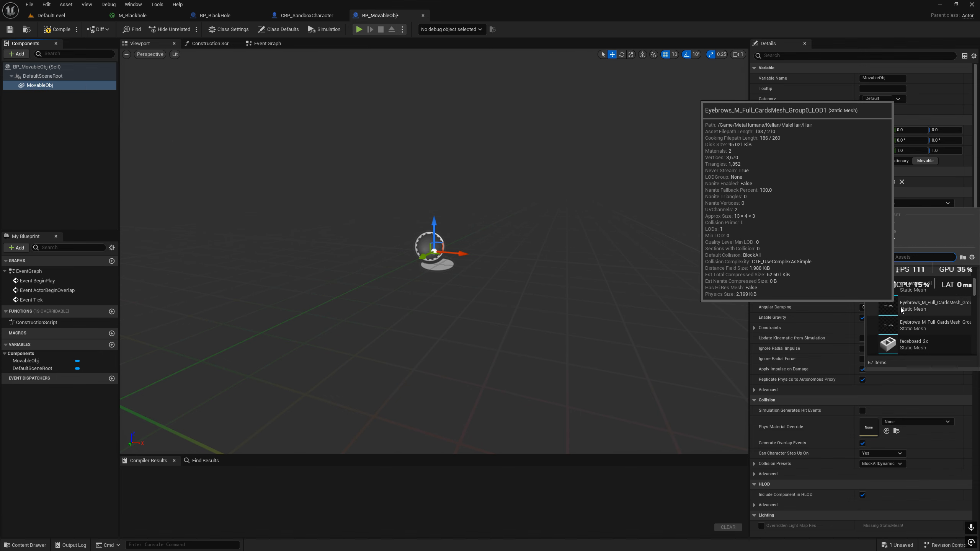
type("cube")
left_click(915, 305)
right_click_drag(455, 251, 375, 251)
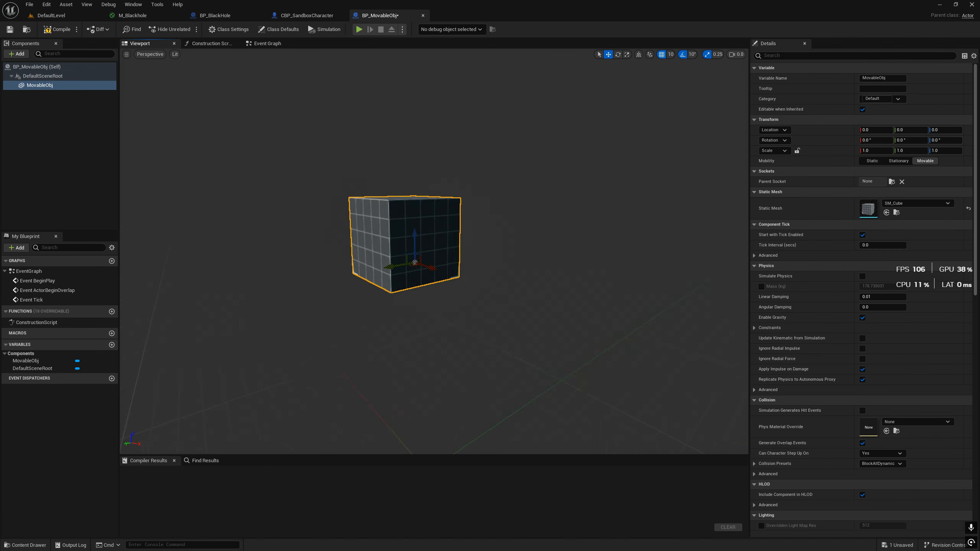
left_click_drag(380, 278, 471, 307)
right_click_drag(465, 302, 505, 305)
key("F7")
key("ctrl+s")
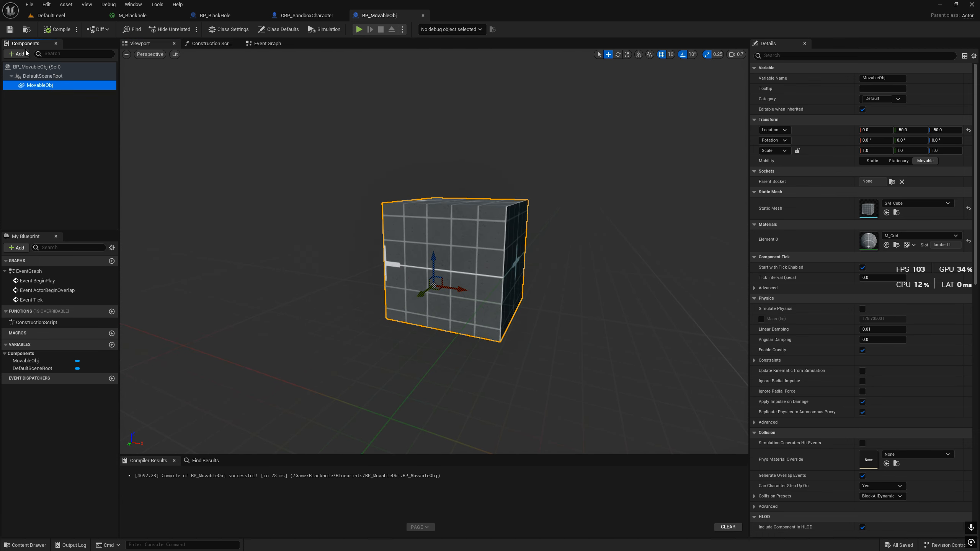
- Enable Simulate Physics on the MovableObj component, with Linear Damping 0 and Angular Damping 0.1
left_click(35, 85)
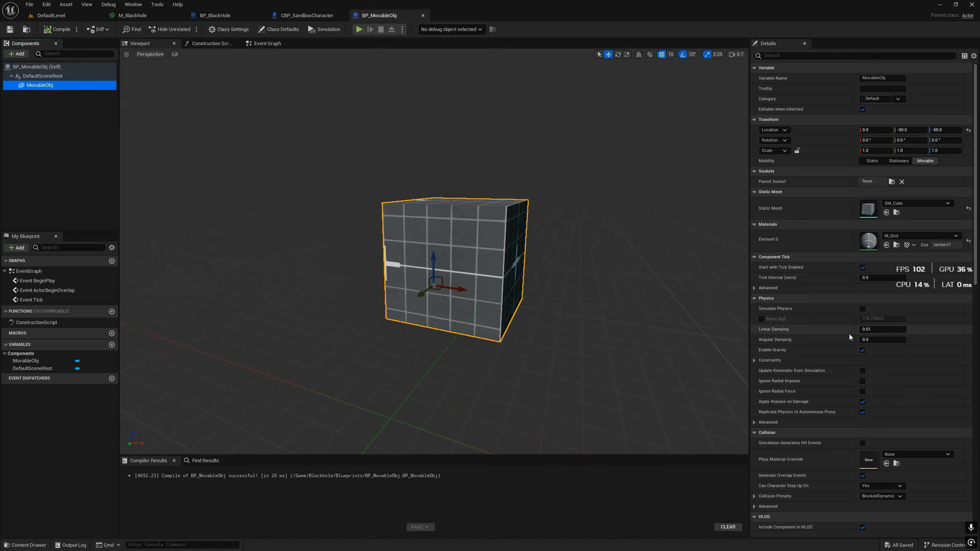
left_click(868, 330)
type("0")
key("Return")
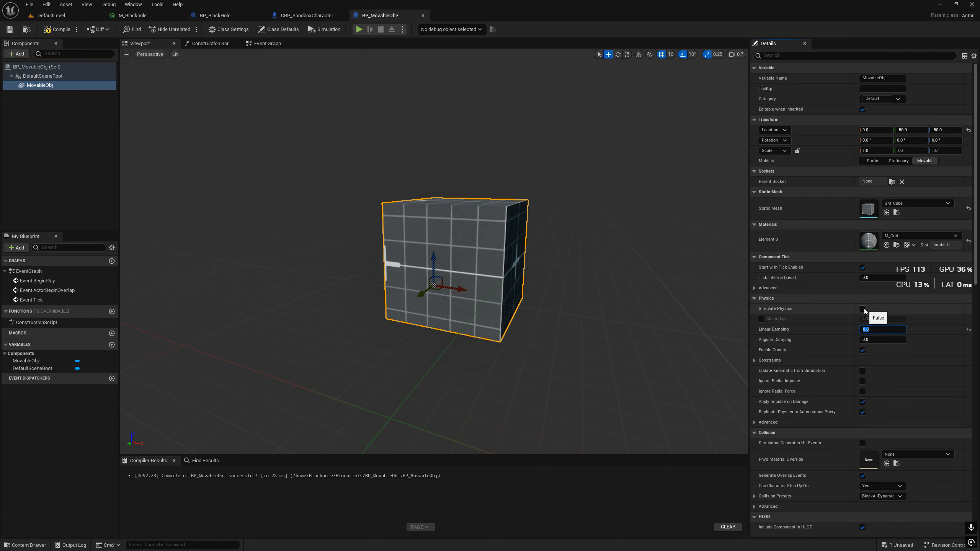
left_click(863, 310)
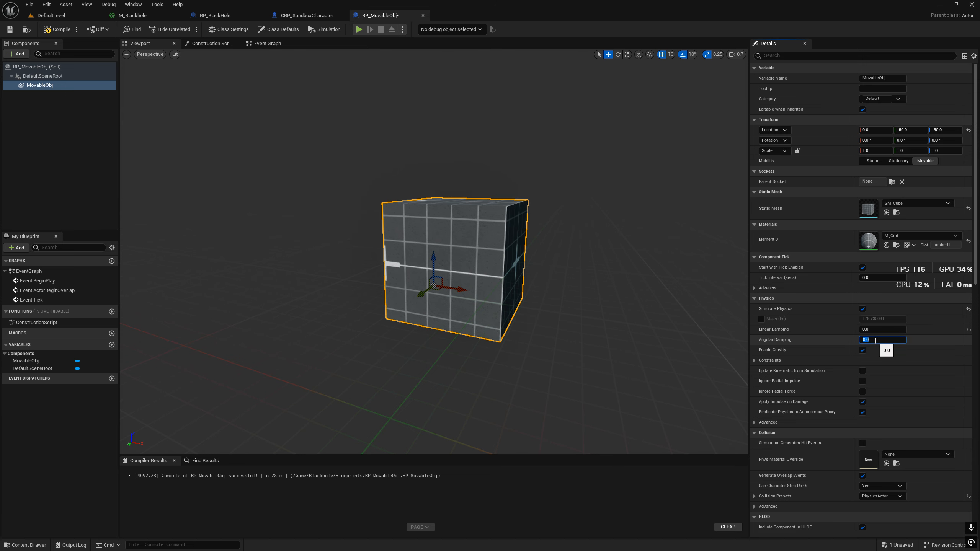
left_click(876, 340)
type(".1")
key("Return")
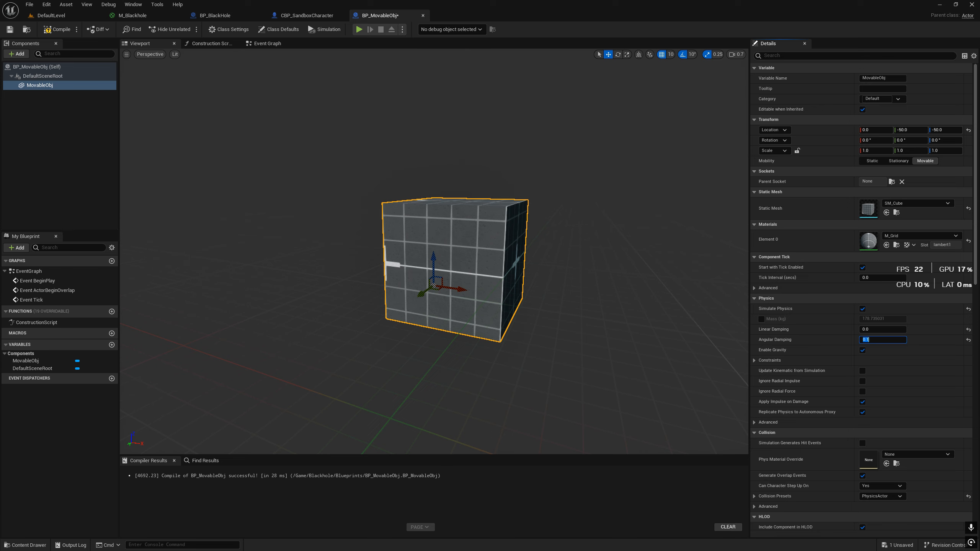